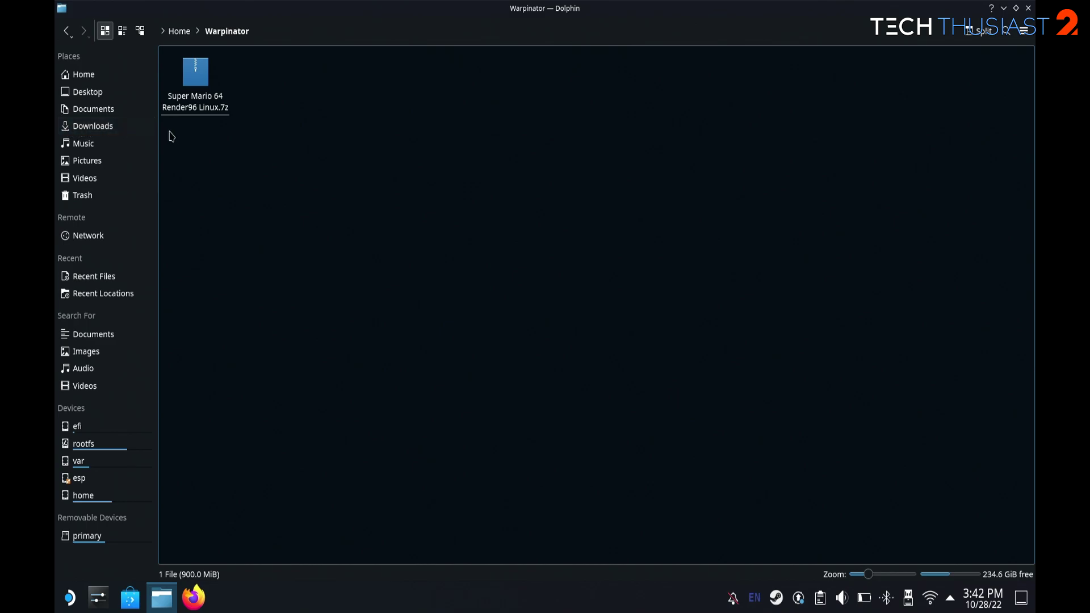
Extract the Render96 .7z archive into the /home/deck/Games folder
right_click(198, 93)
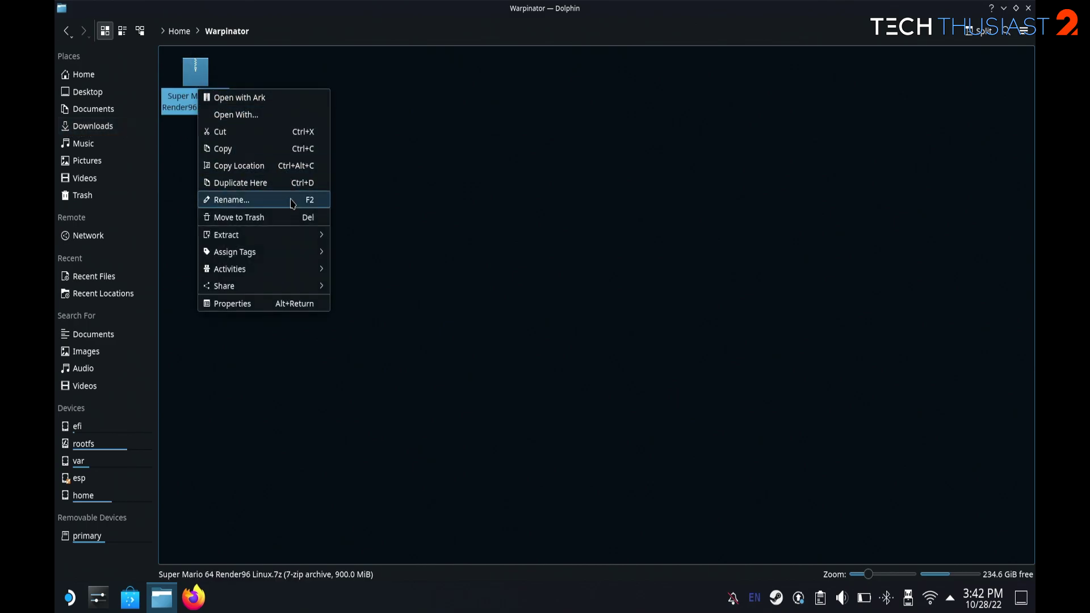
mouse_move(305, 240)
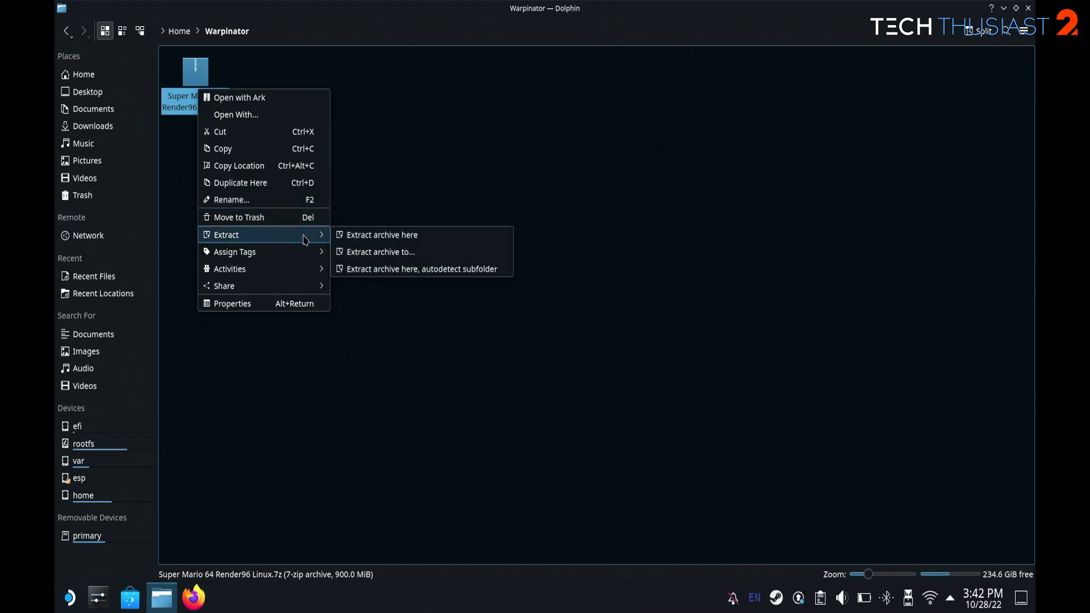
click(369, 258)
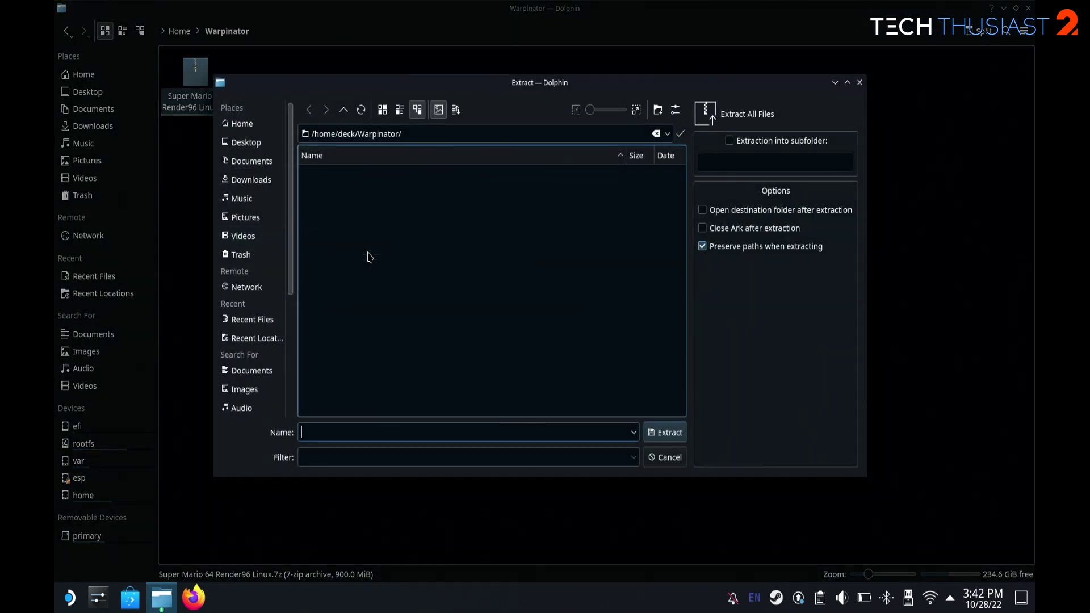
click(343, 111)
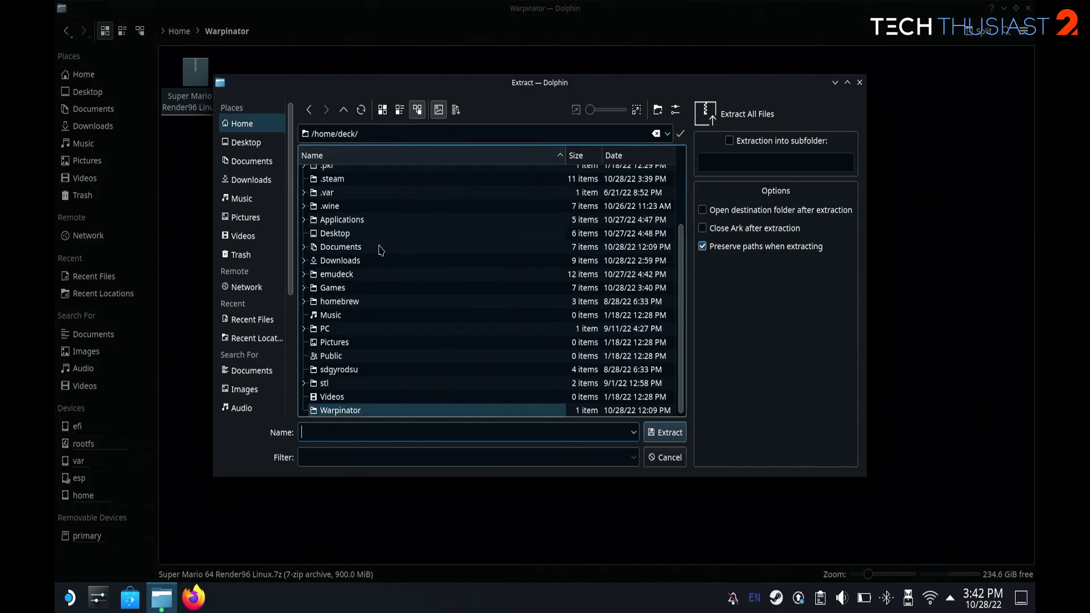
double_click(341, 288)
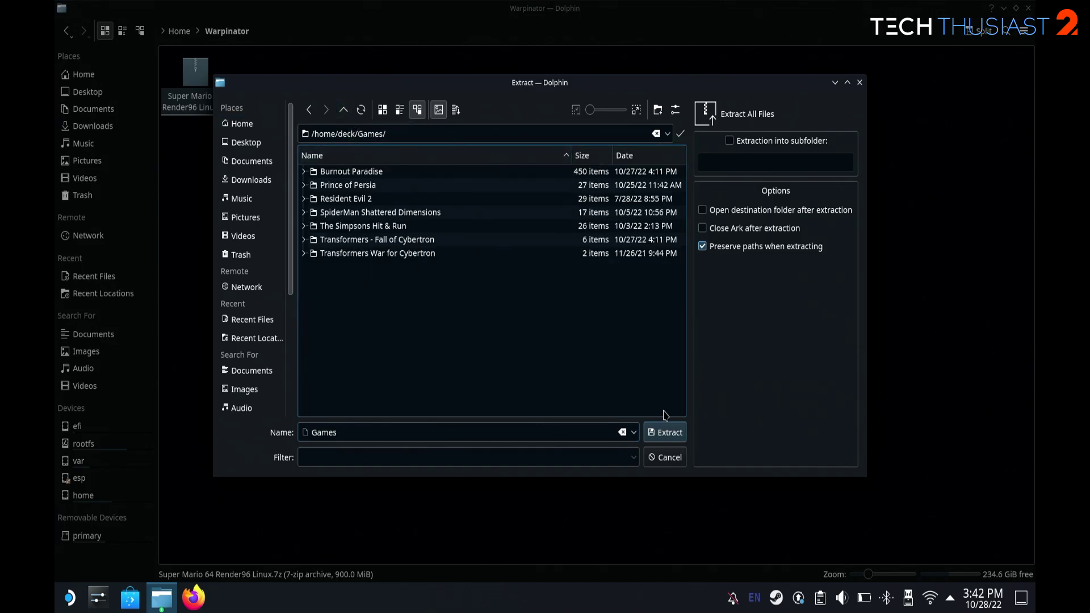
click(665, 433)
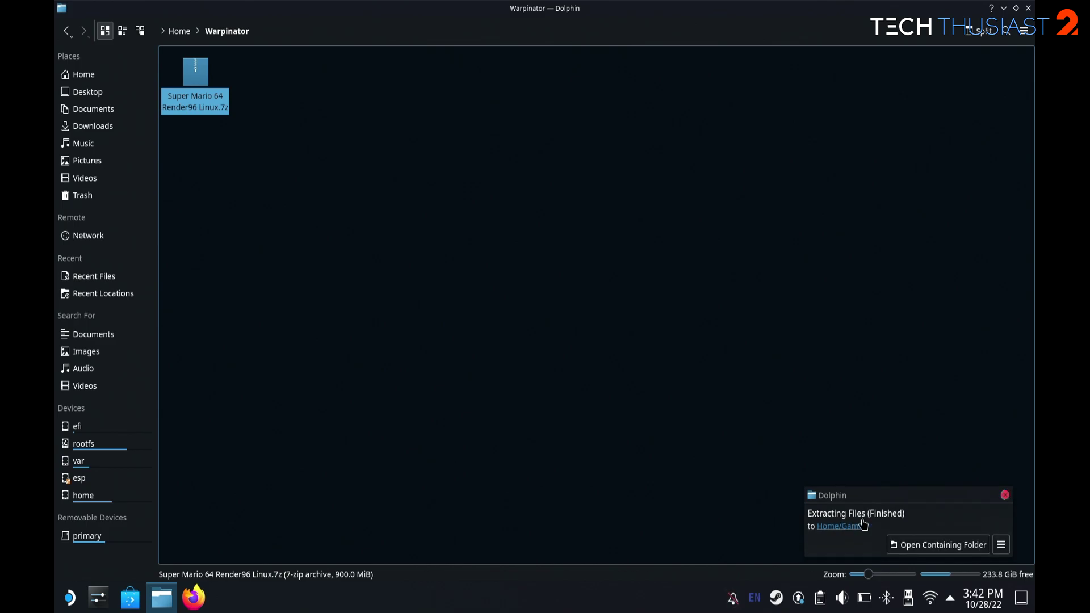
From the completion notice, open the extracted Super Mario 64 folder in Games
click(922, 548)
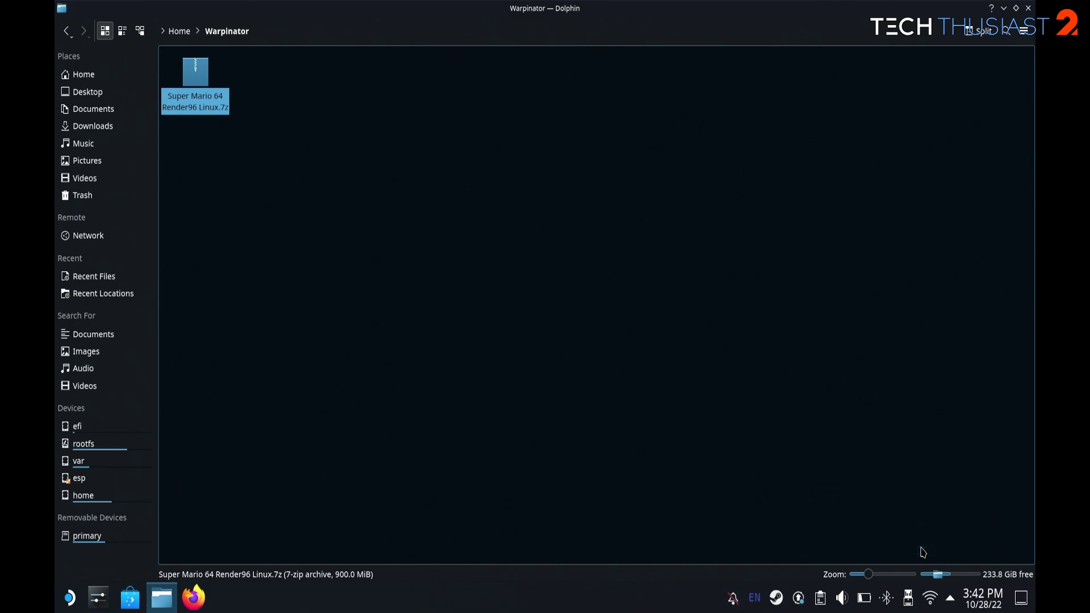
drag(491, 137, 486, 101)
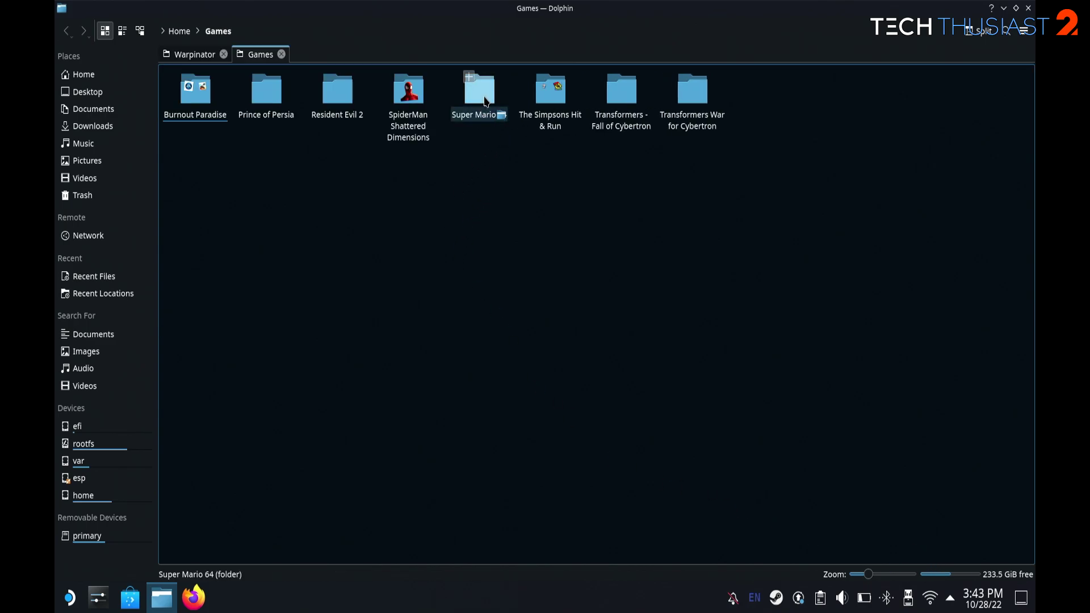
double_click(486, 101)
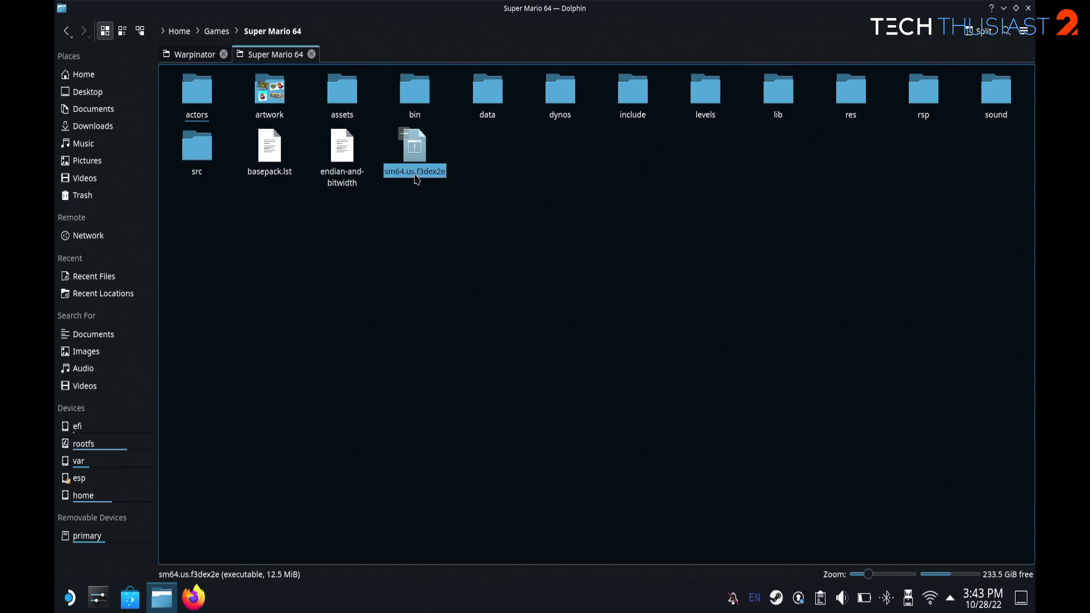
Mark sm64.us.f3dex2e as executable in its Permissions properties
right_click(417, 179)
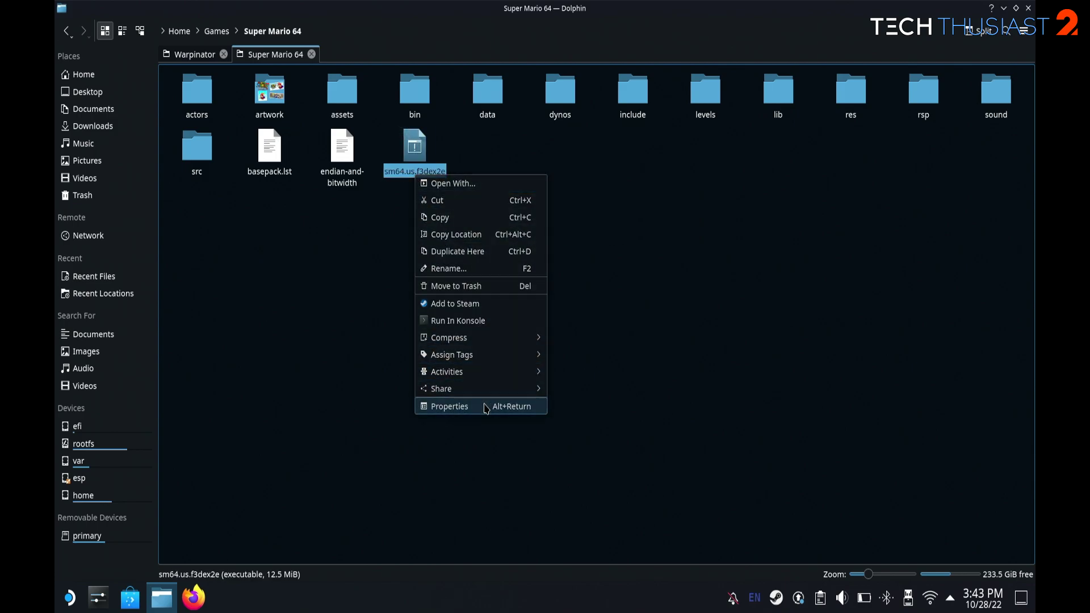
click(486, 407)
click(496, 150)
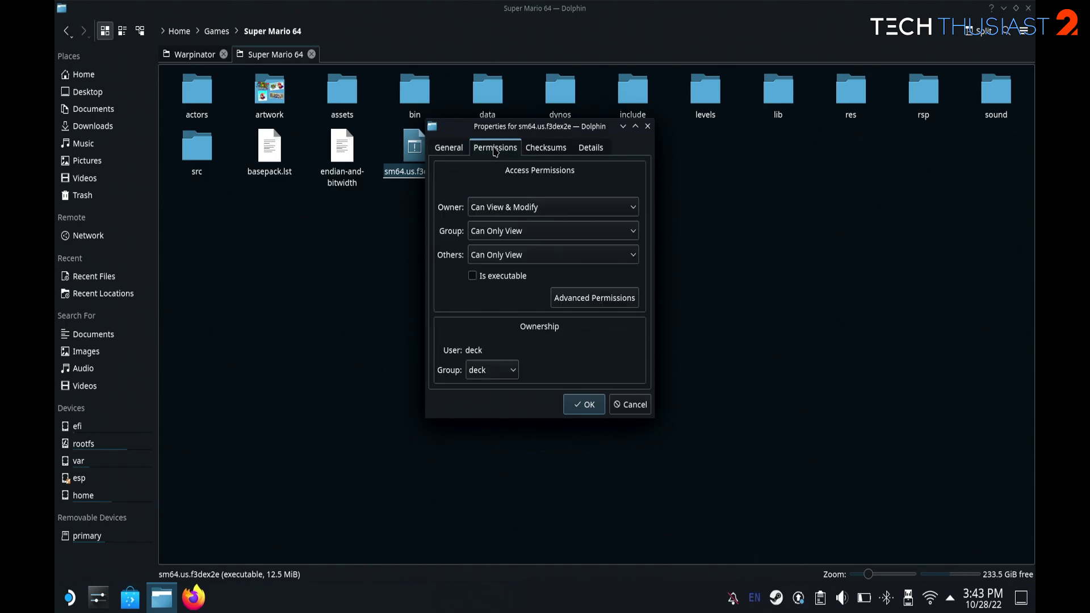
click(473, 276)
click(589, 407)
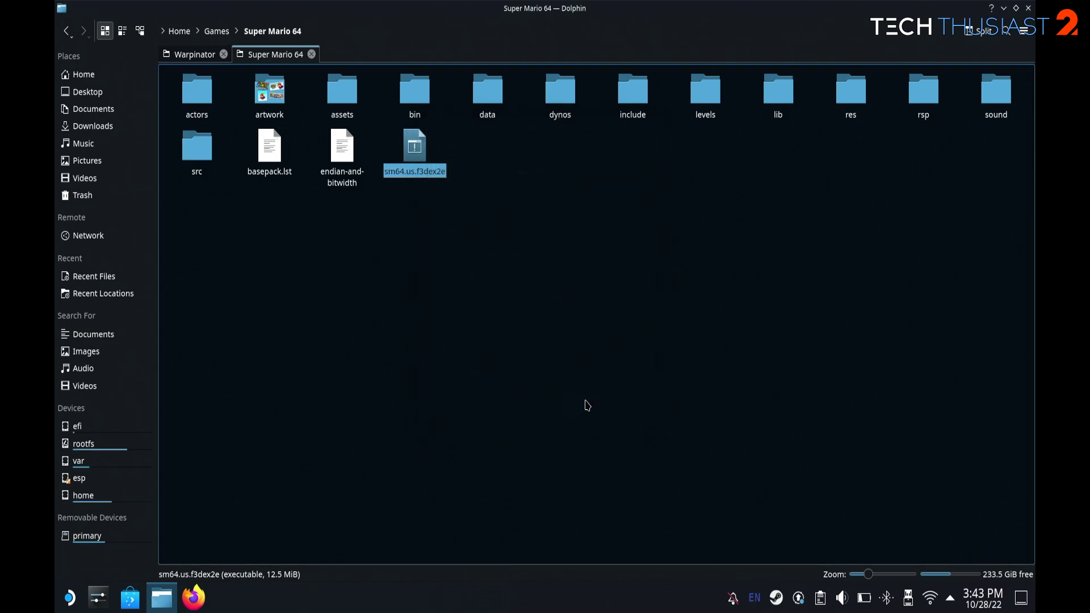
Look through the artwork folder's images, then return to the Super Mario 64 folder
double_click(266, 86)
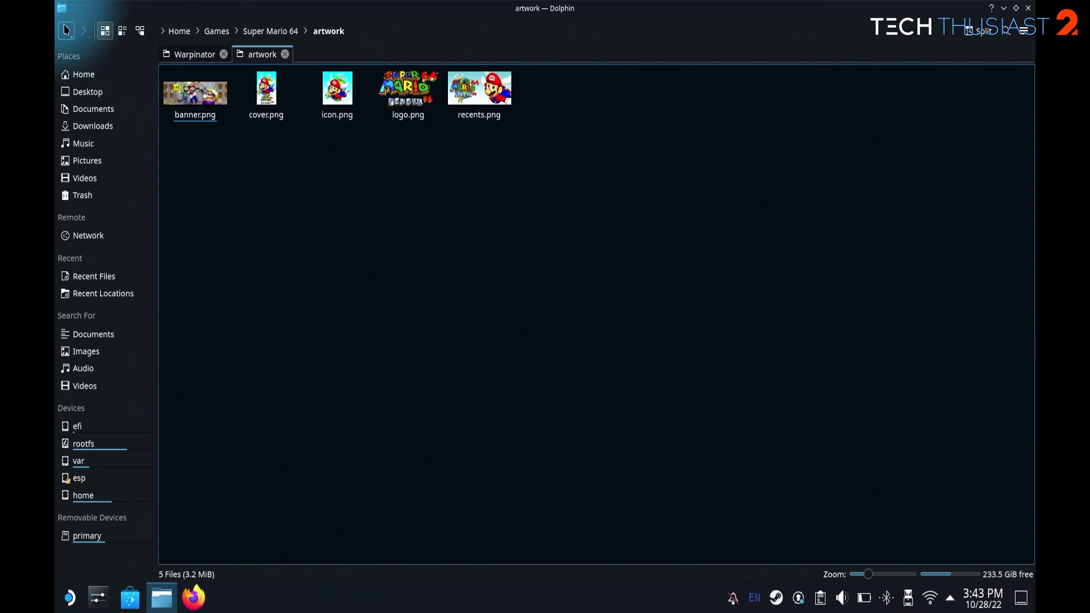
click(66, 31)
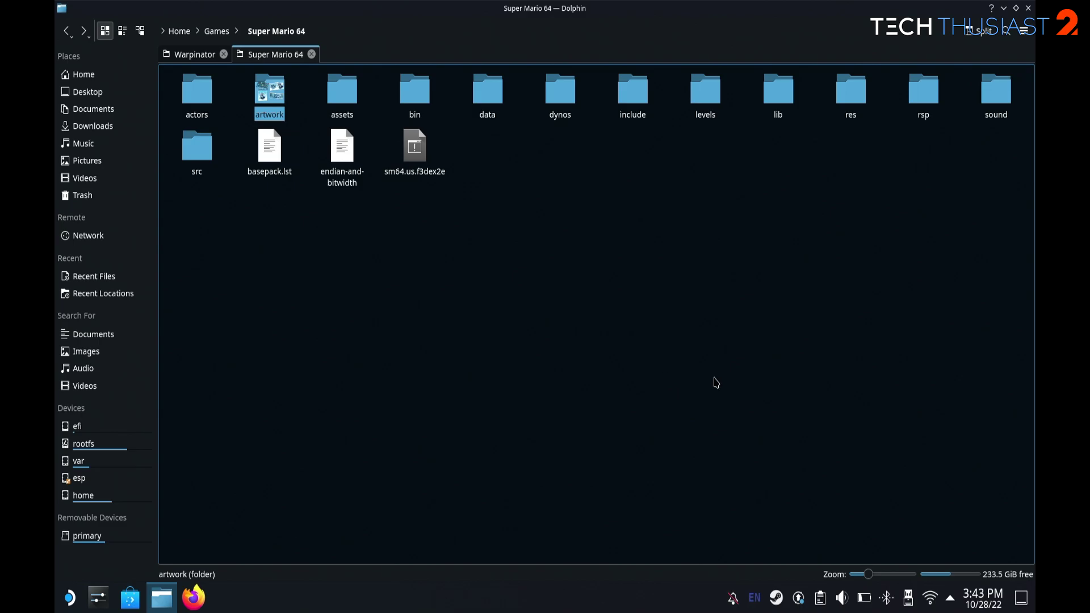
right_click(777, 598)
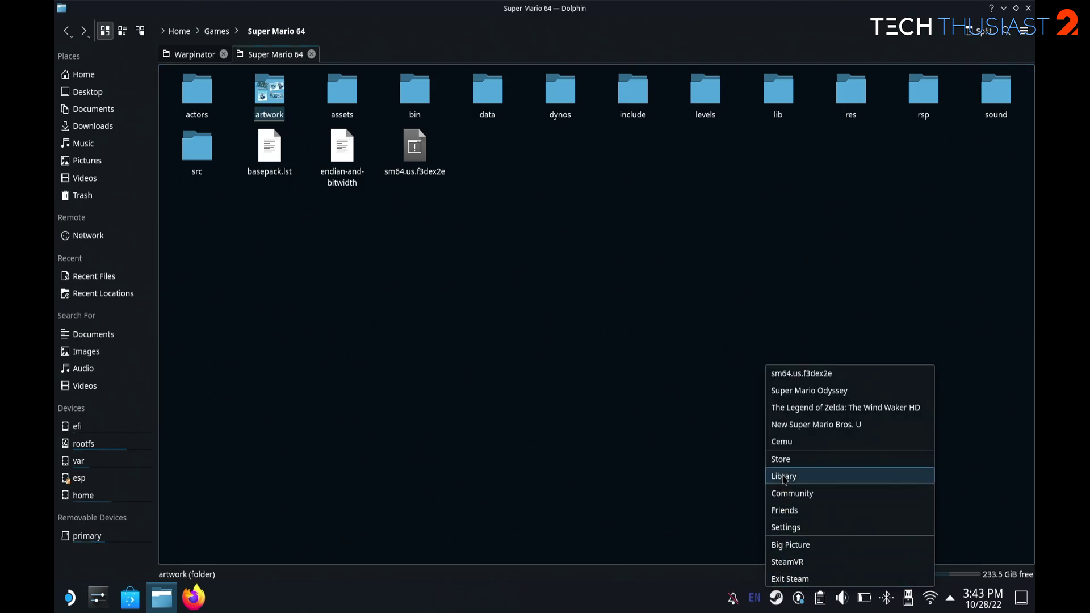
In the Steam library, browse for a non-Steam game in /home/deck/Games/Super Mario 64
click(785, 477)
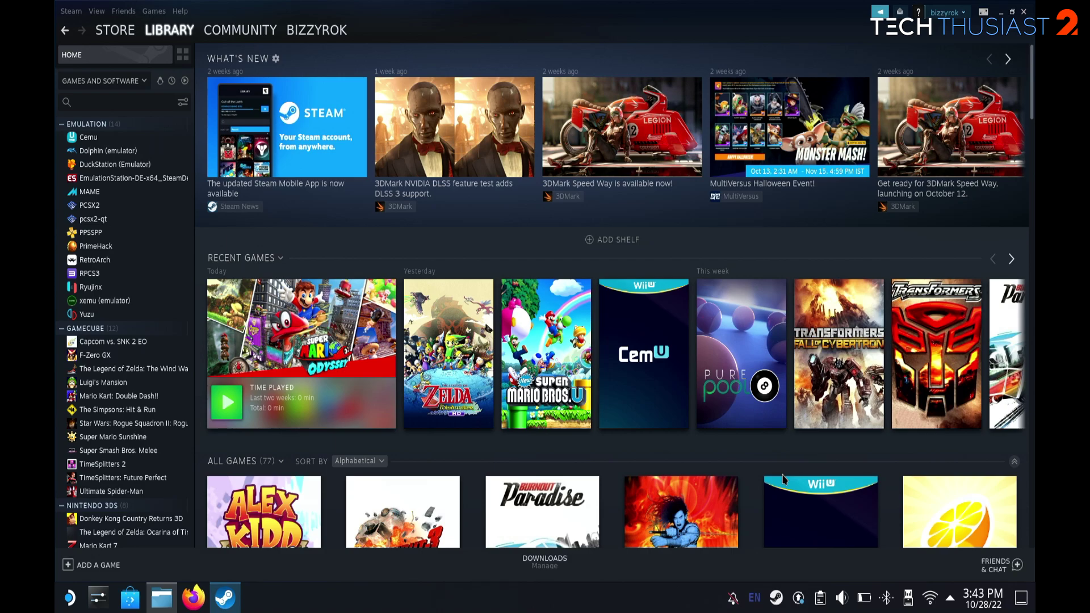
click(105, 567)
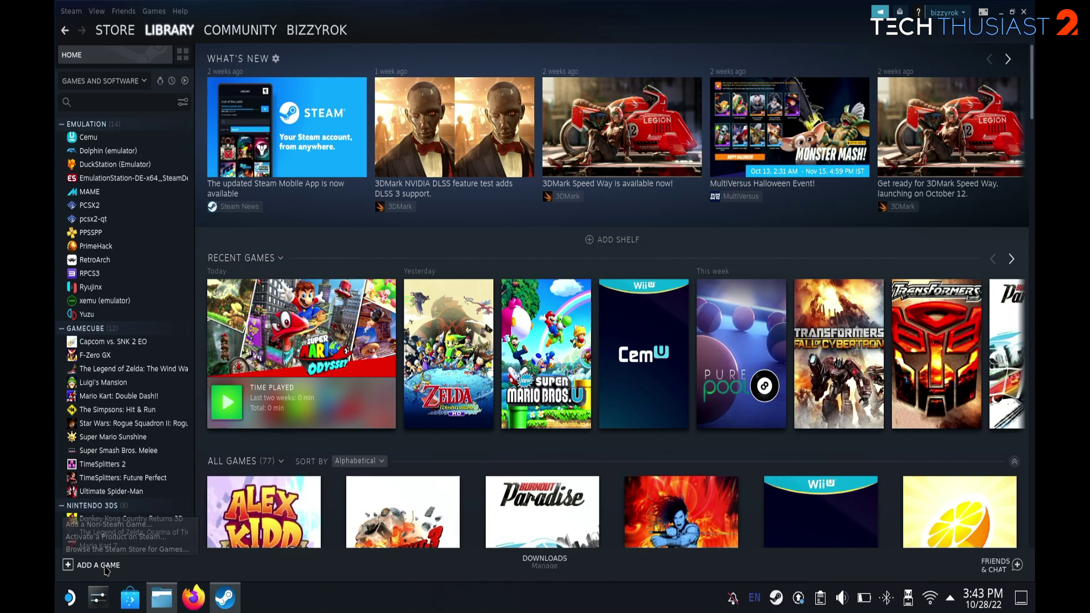
click(104, 526)
click(533, 401)
click(511, 231)
click(502, 283)
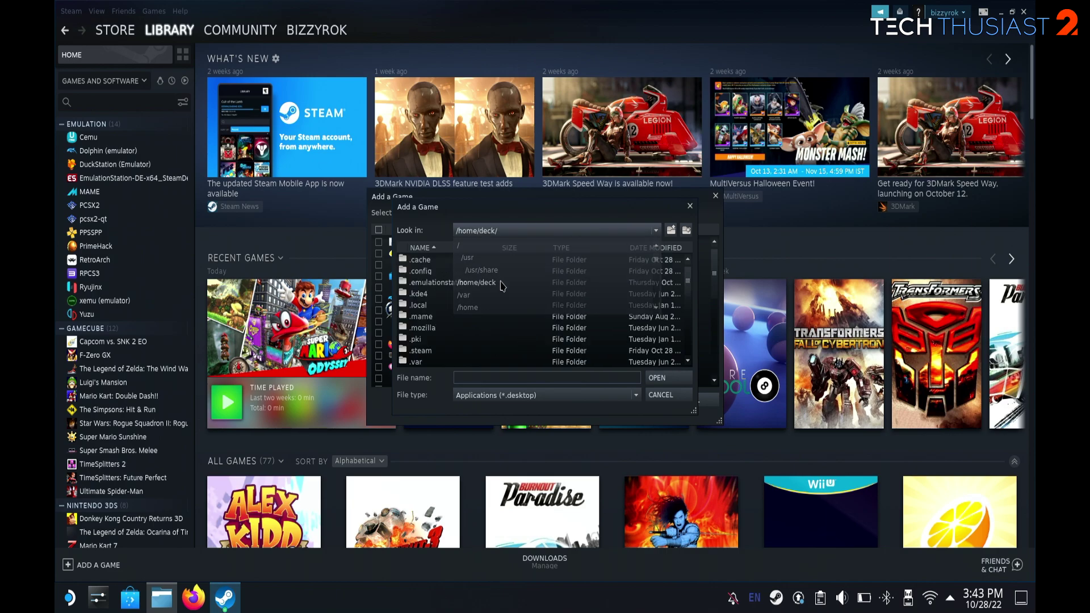
scroll(451, 304, down, 3)
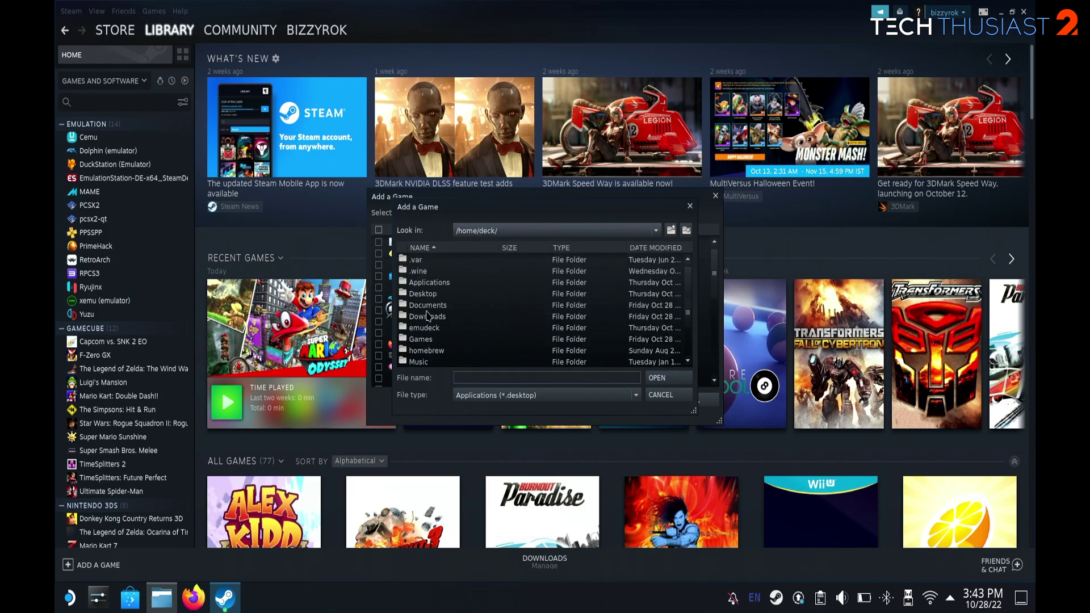
double_click(429, 340)
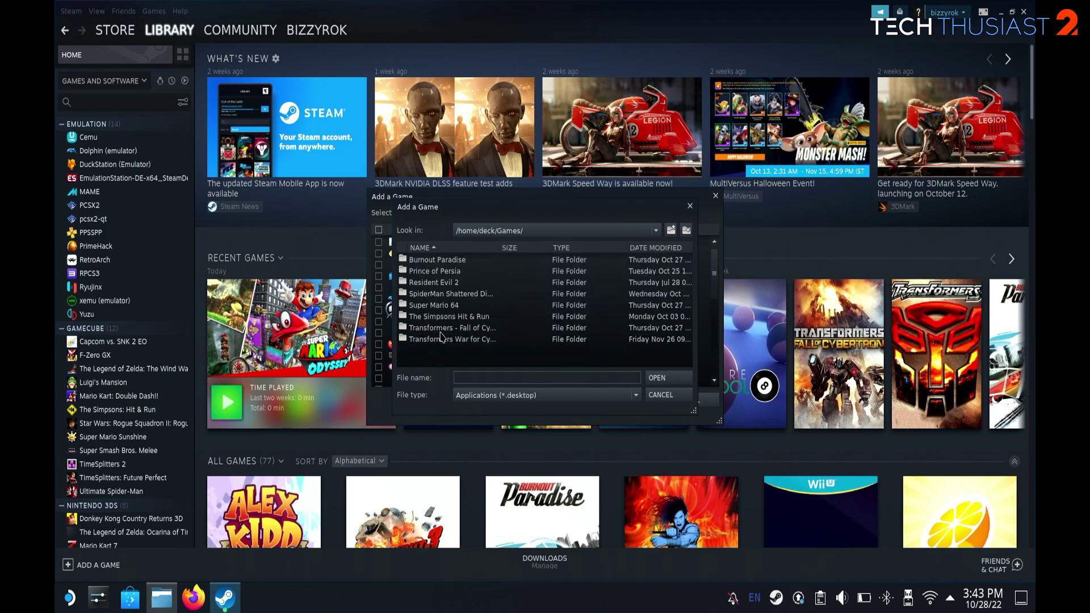
double_click(452, 306)
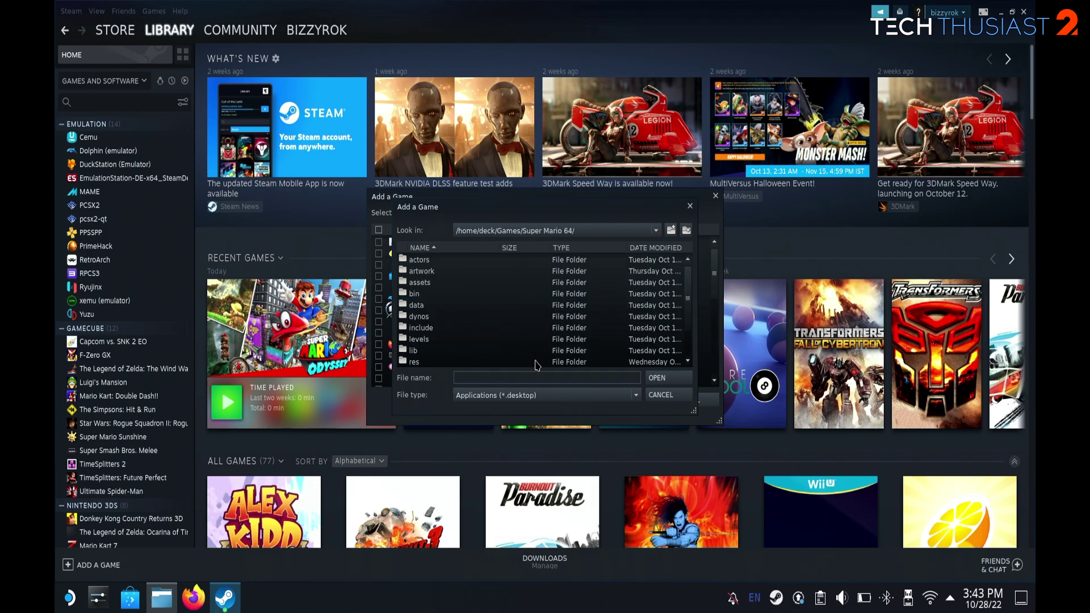
Show all file types, select sm64.us.f3dex2e and add it to the library
click(527, 396)
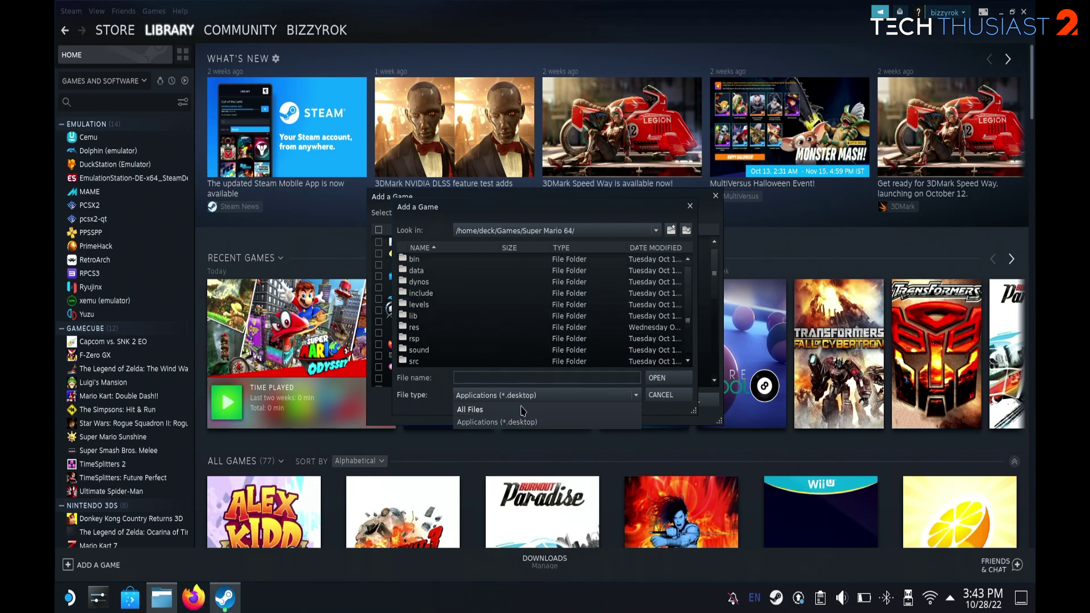
click(519, 413)
scroll(525, 333, down, 1)
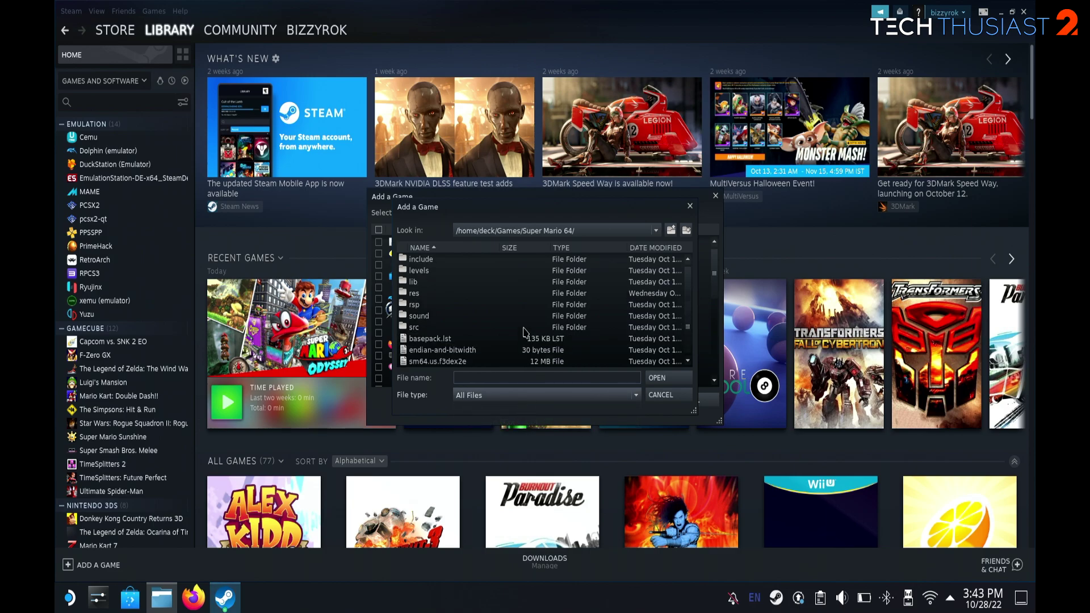
click(435, 362)
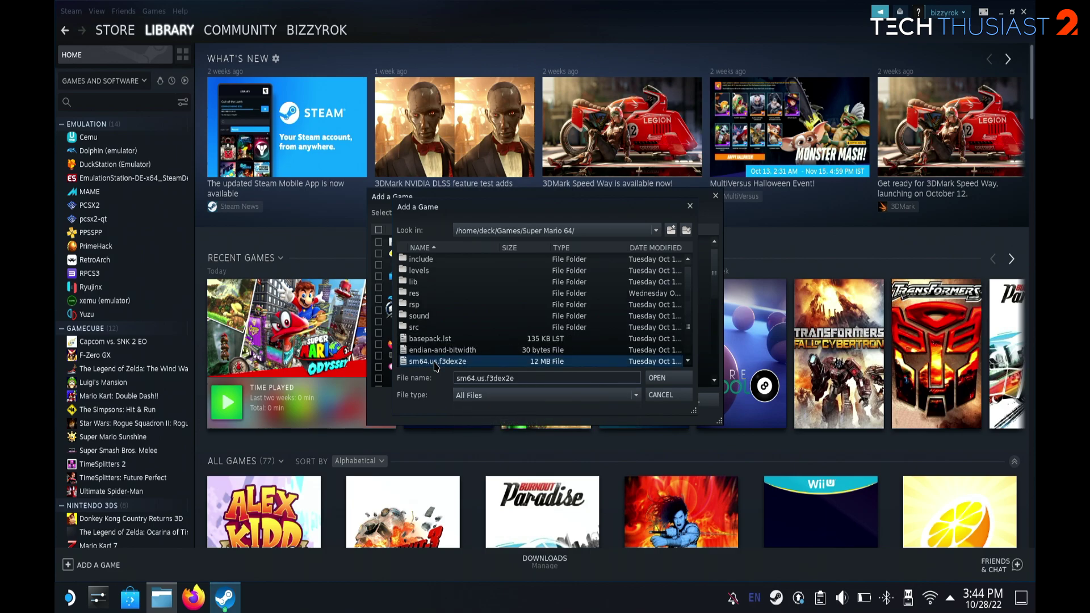
click(667, 381)
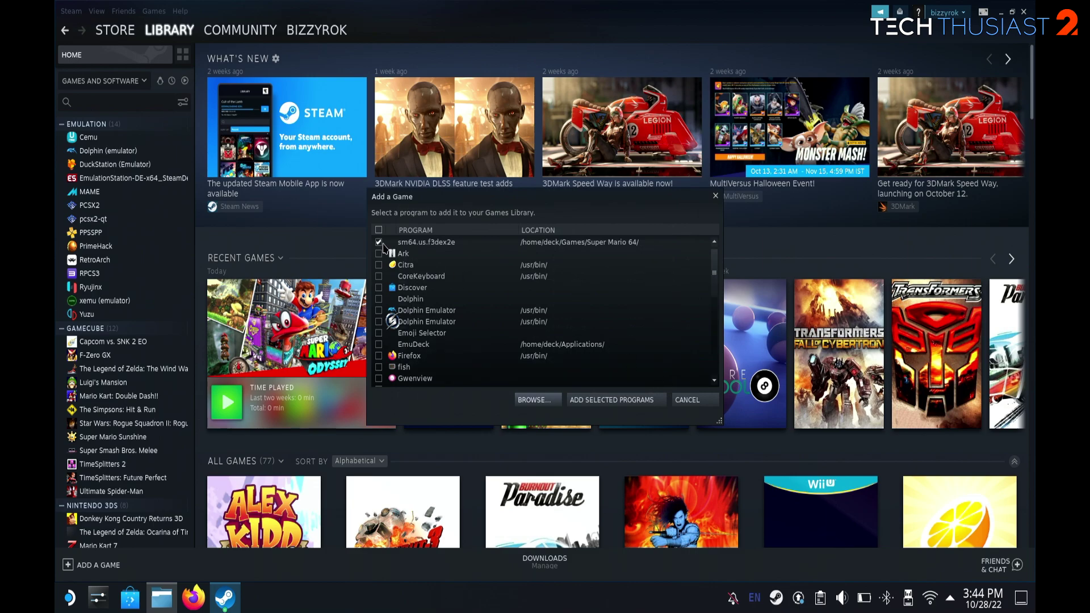
click(588, 400)
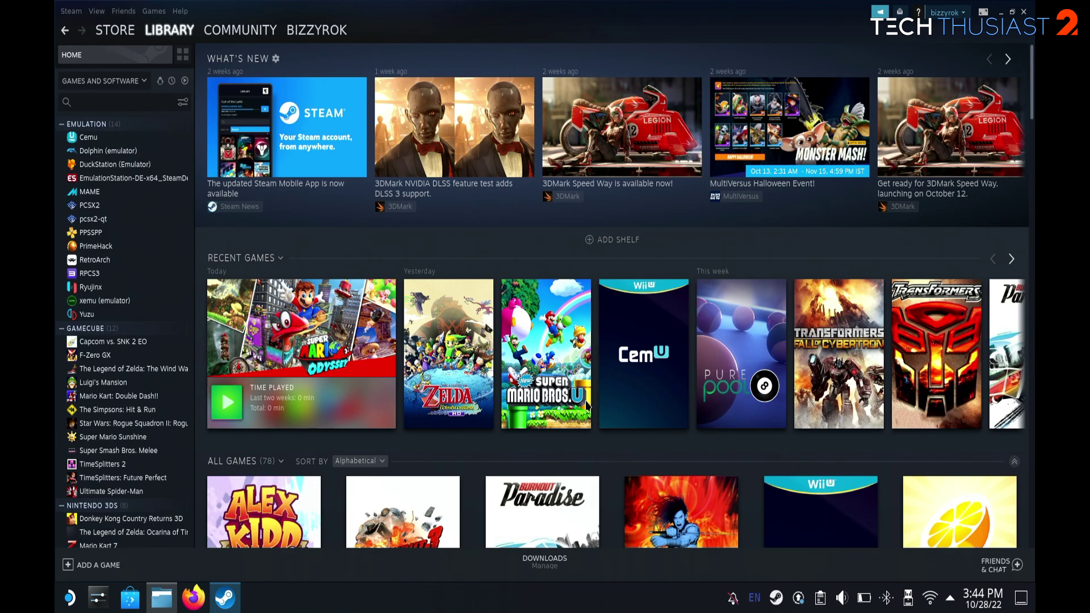
Search the library for 'sm64', open the sm64.us.f3dex2e page and launch it
click(113, 100)
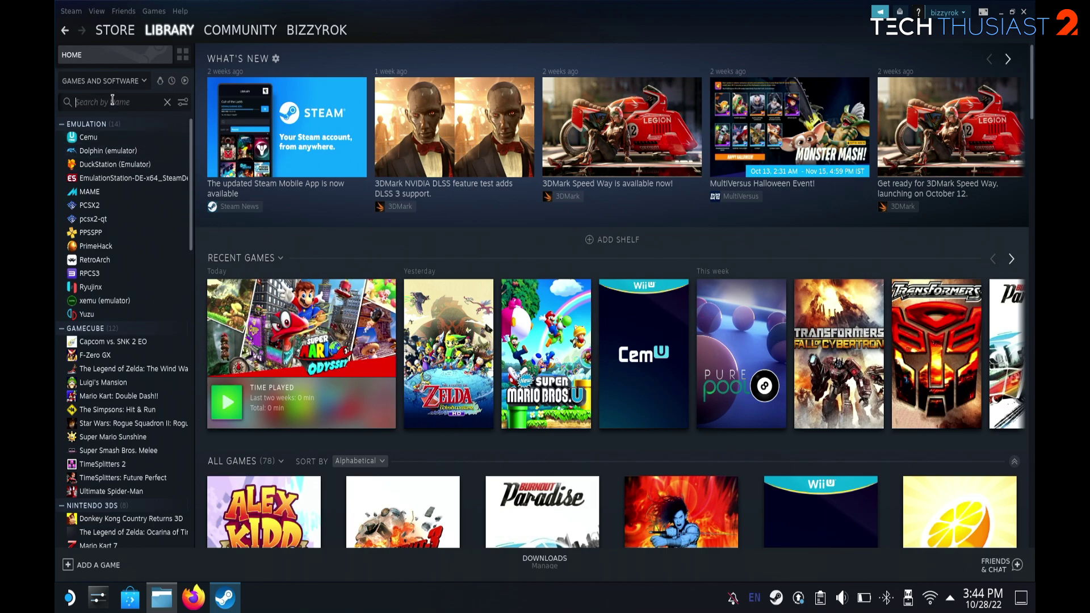
text(sm64)
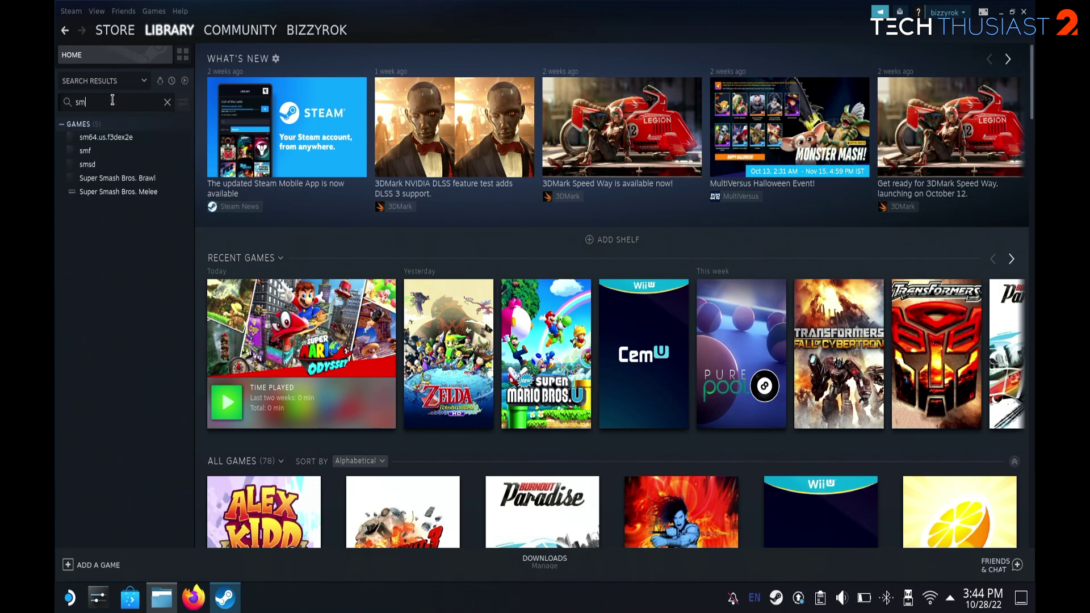
click(123, 138)
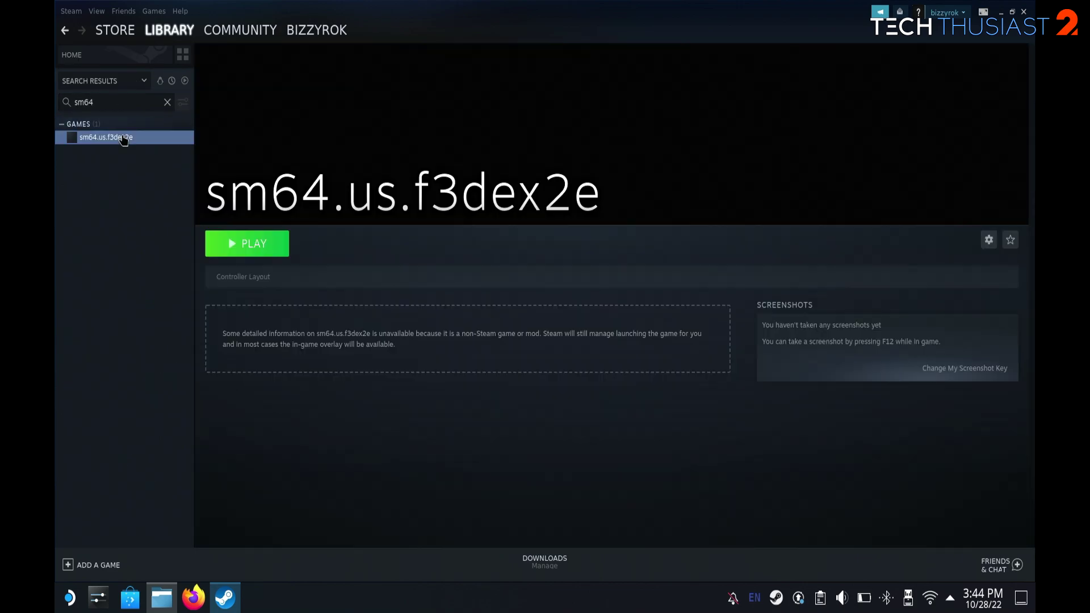
click(238, 241)
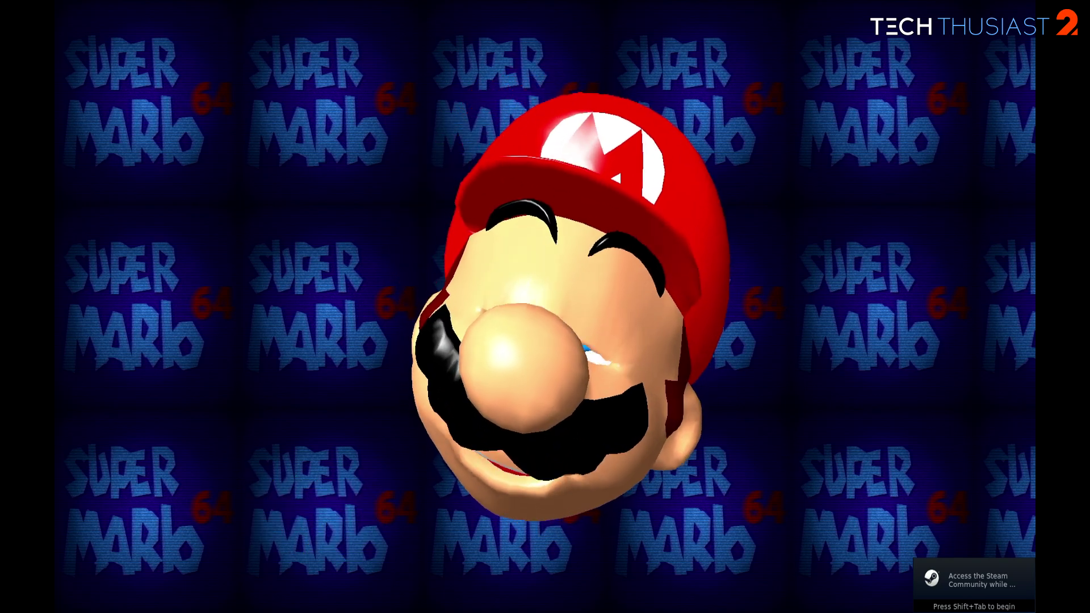
Switch back to Steam and stop the running Super Mario 64 Render96
key(alt+Tab)
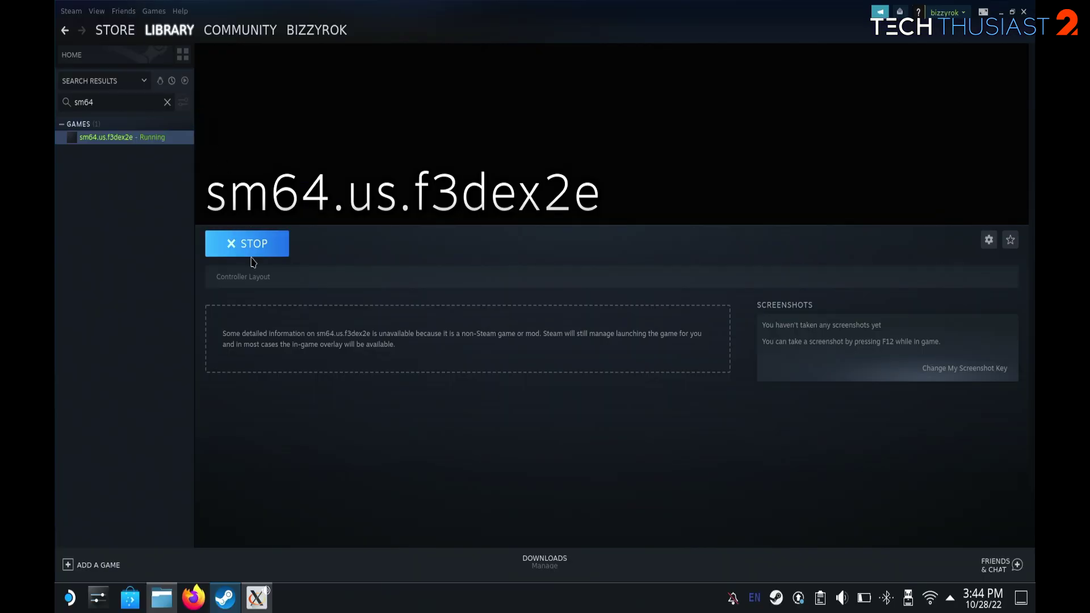
click(253, 250)
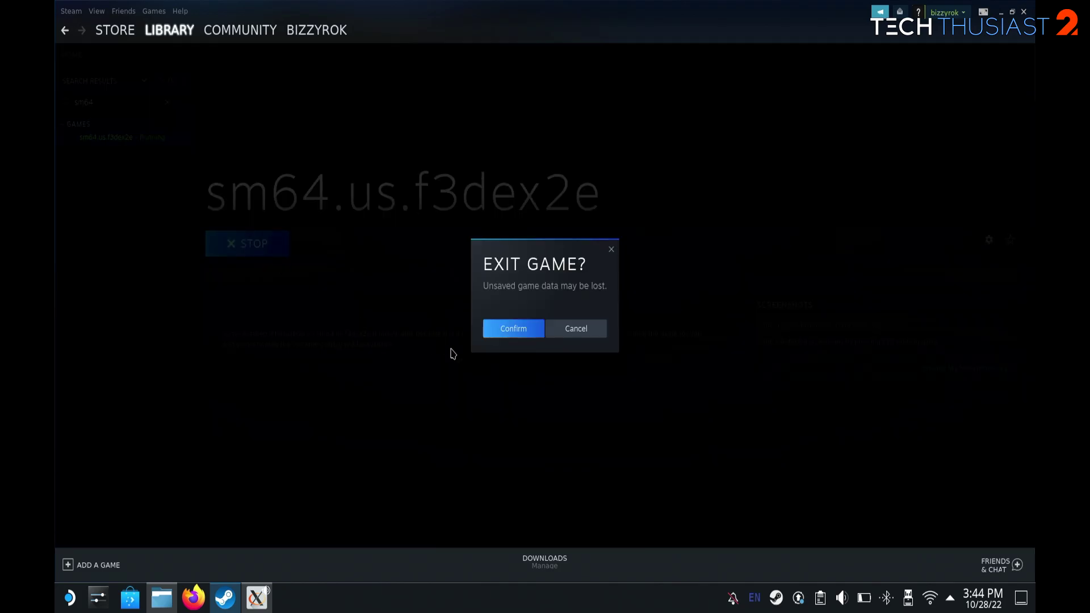
click(493, 333)
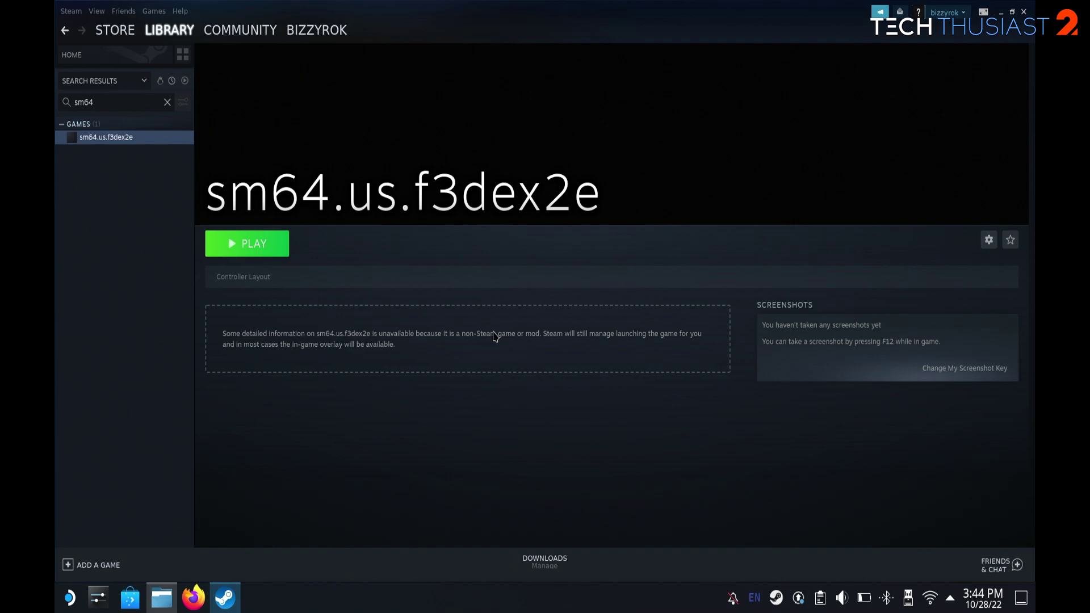
Set Games/Super Mario 64/artwork/banner.png as the game page's custom background
right_click(400, 138)
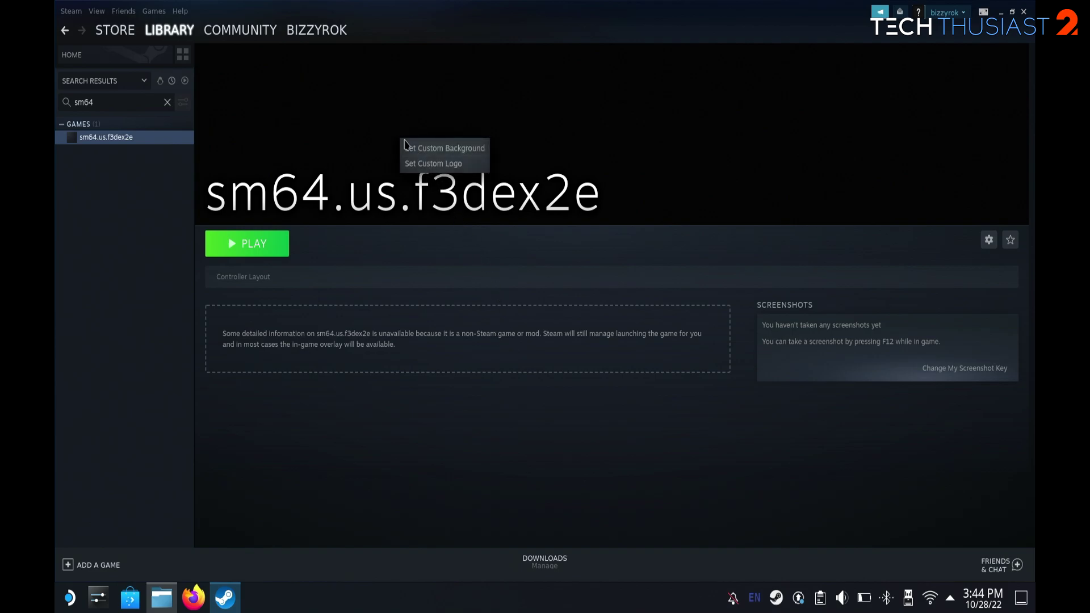
click(420, 148)
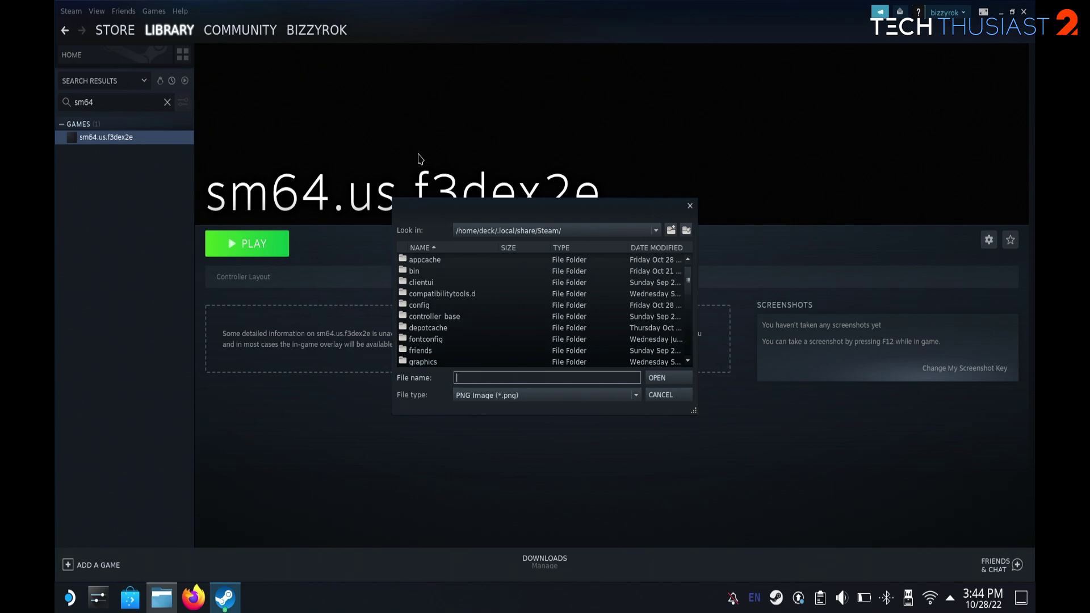
click(487, 231)
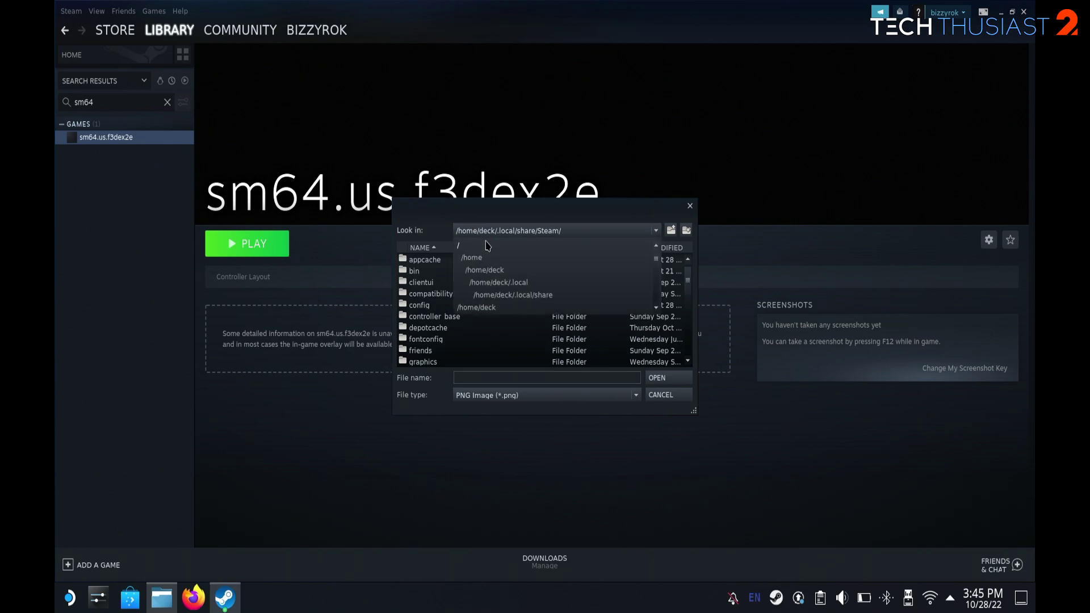
click(487, 271)
scroll(422, 301, down, 4)
click(423, 316)
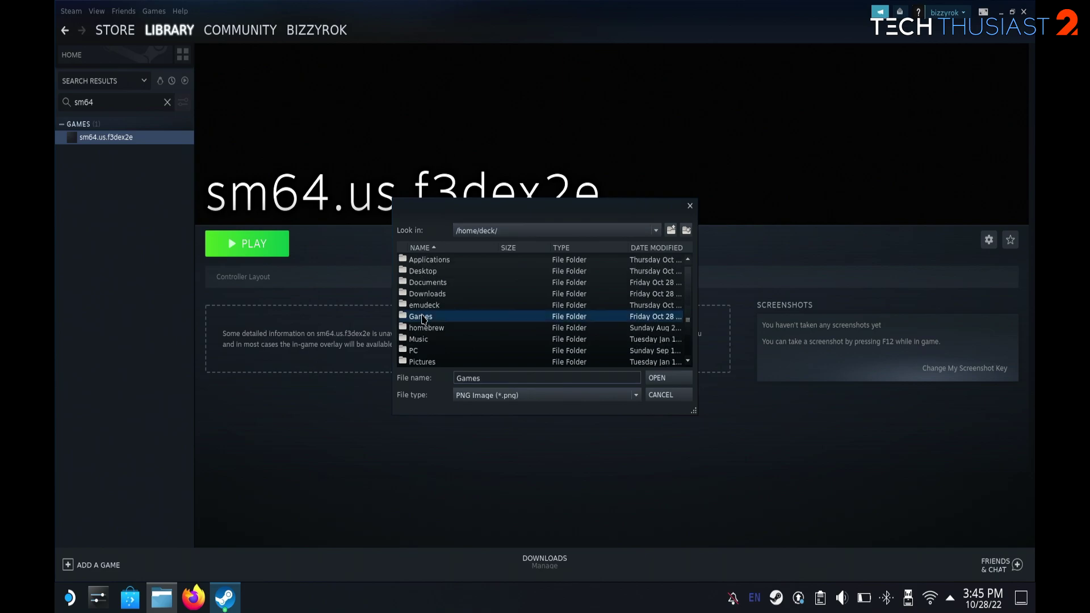
double_click(423, 317)
double_click(431, 307)
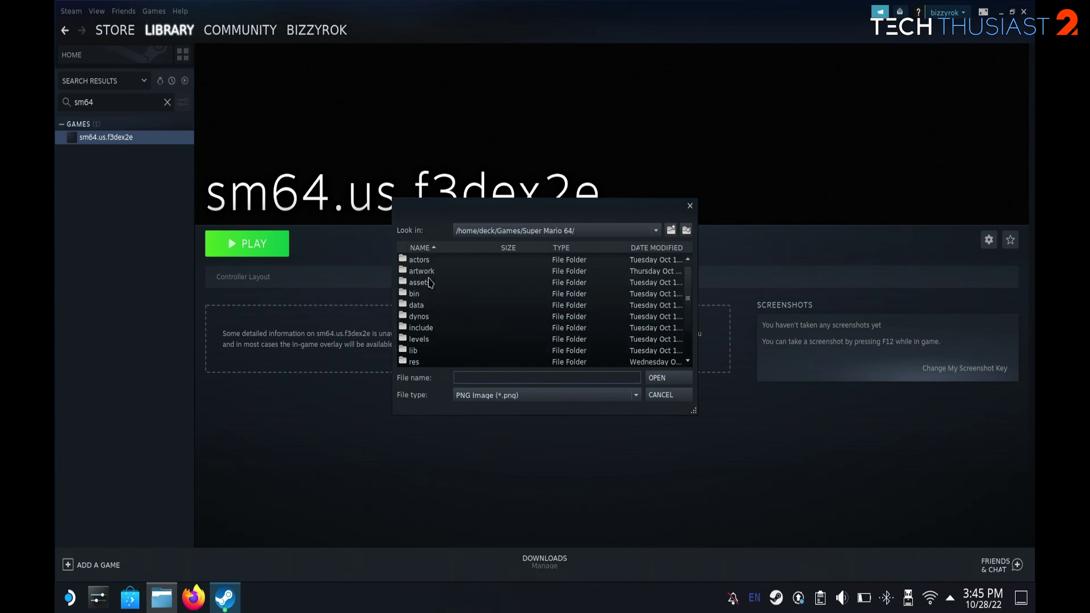
double_click(425, 271)
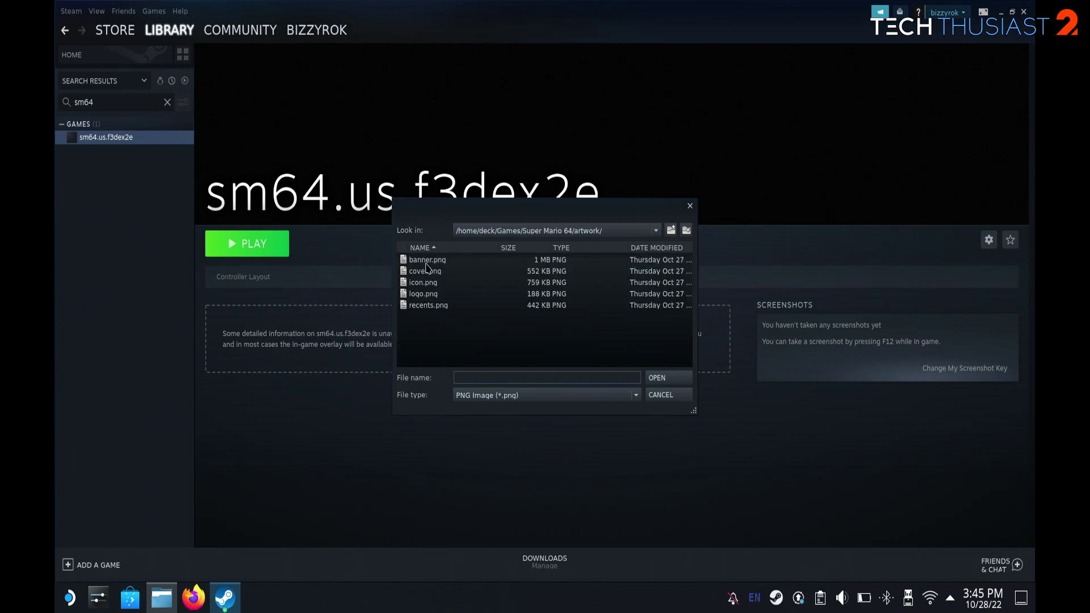
double_click(427, 261)
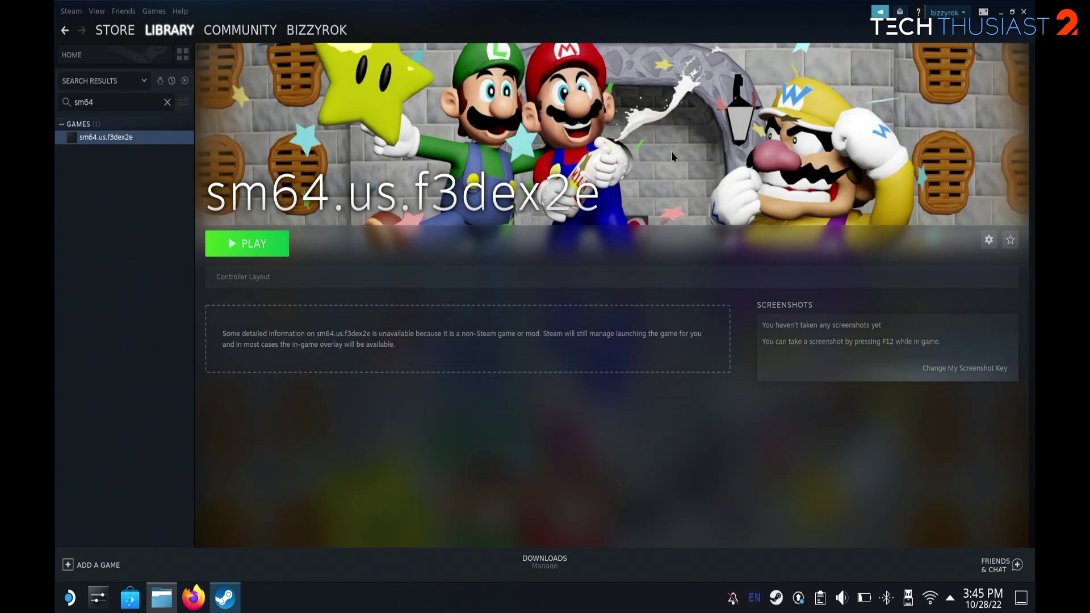
Set logo.png from the artwork folder as the game's custom logo
right_click(372, 162)
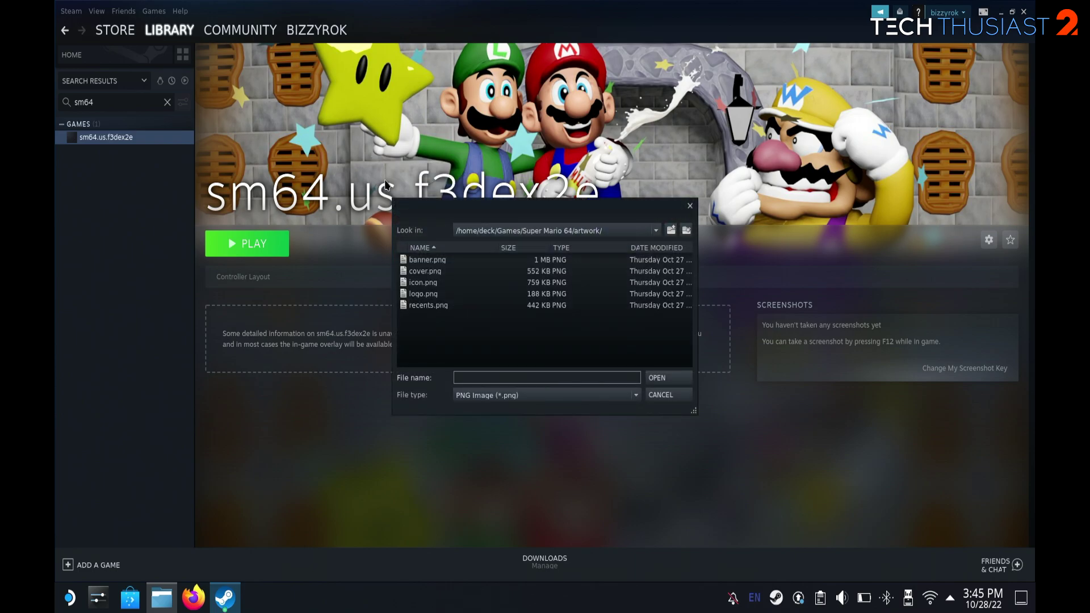
double_click(423, 296)
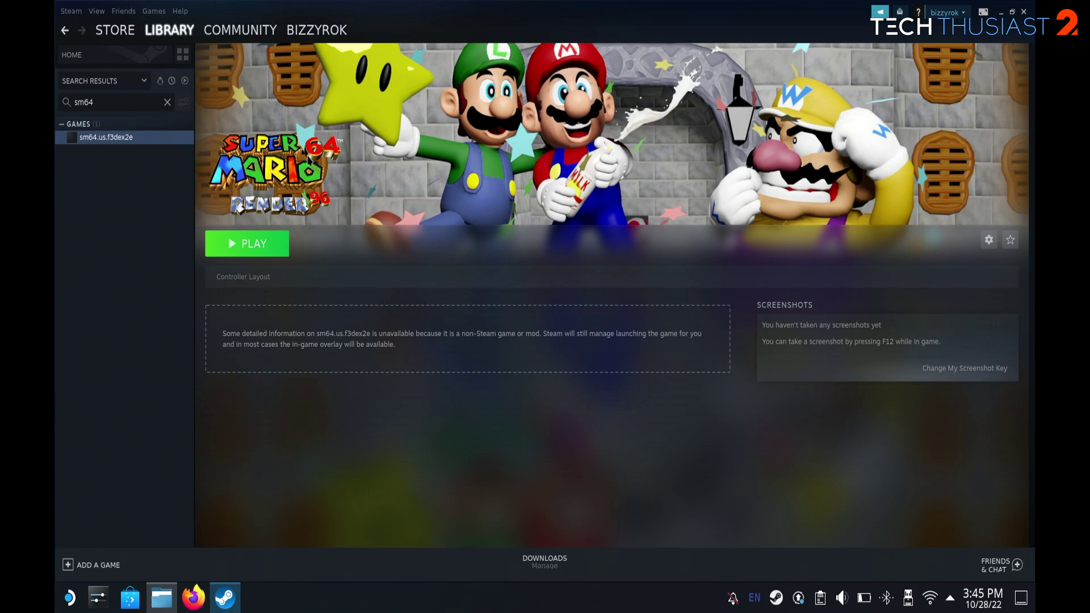
mouse_move(170, 29)
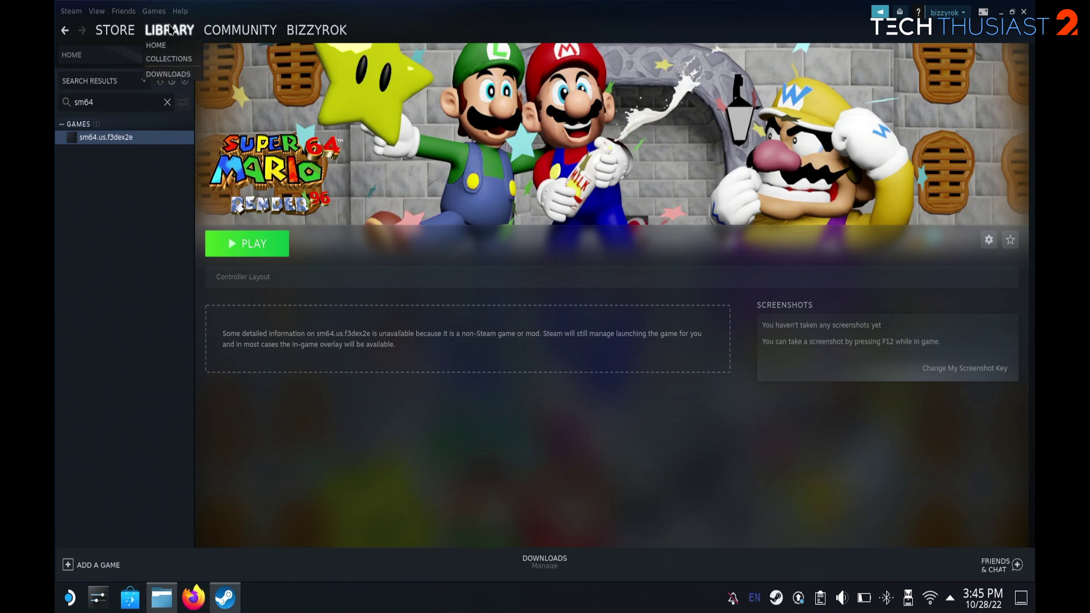
On the library home page, set recents.png as the sm64.us.f3dex2e tile's custom artwork
click(167, 47)
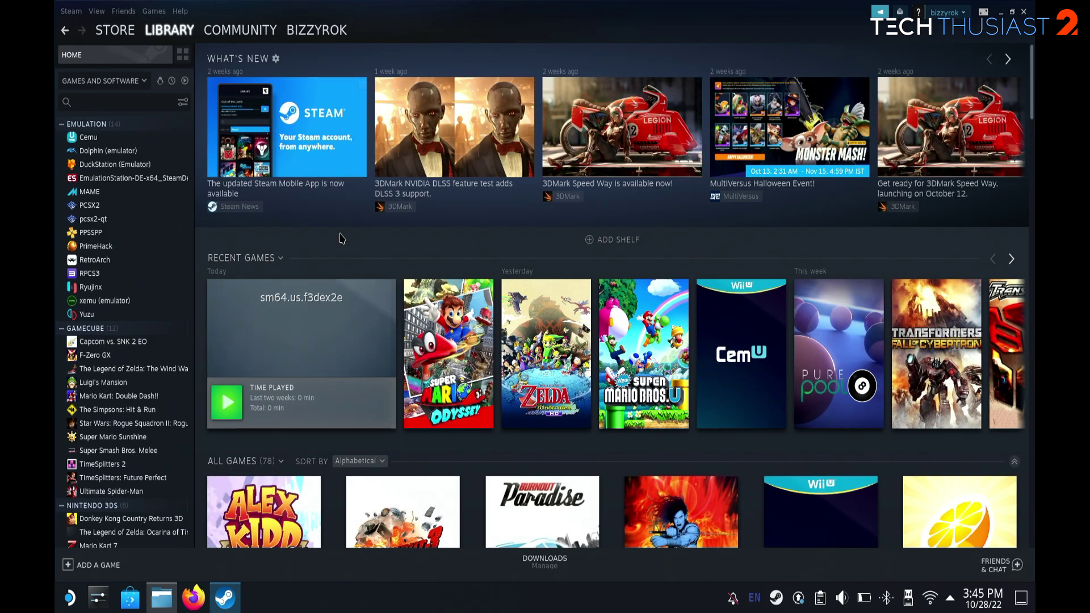
mouse_move(307, 322)
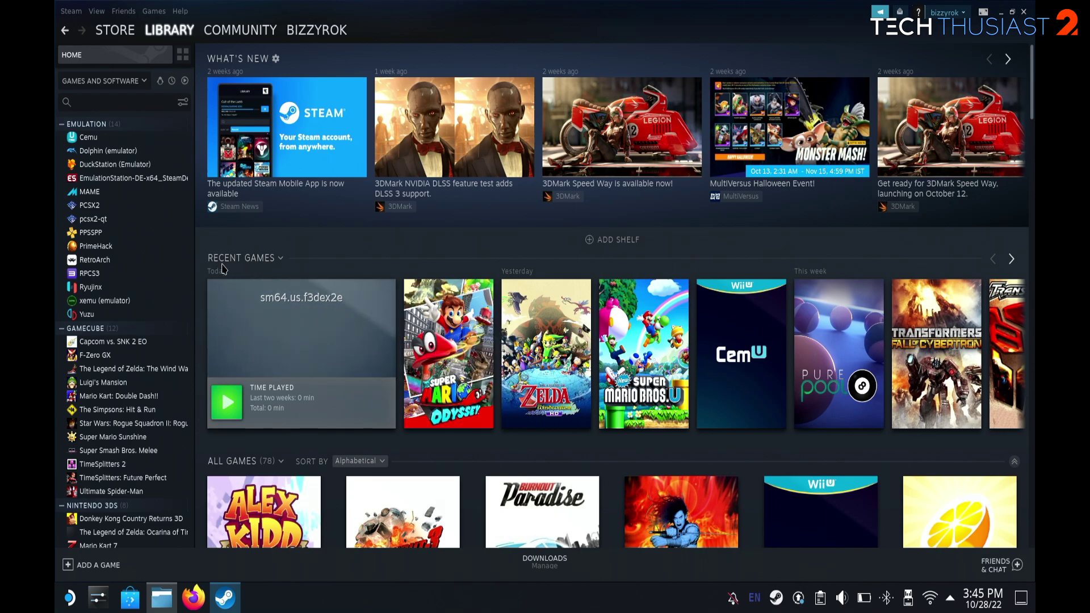
right_click(276, 339)
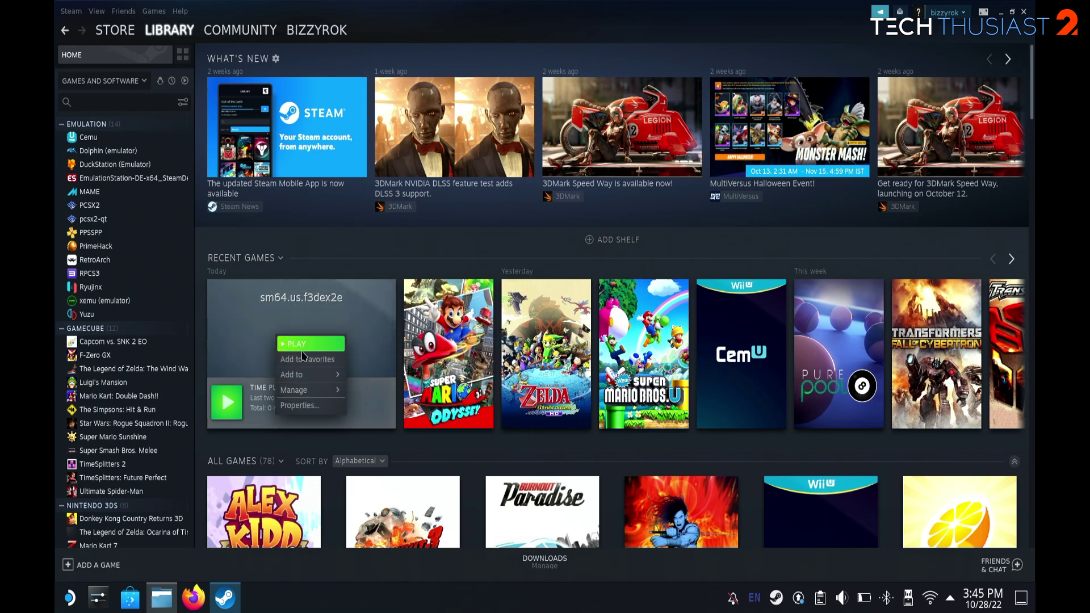
mouse_move(321, 392)
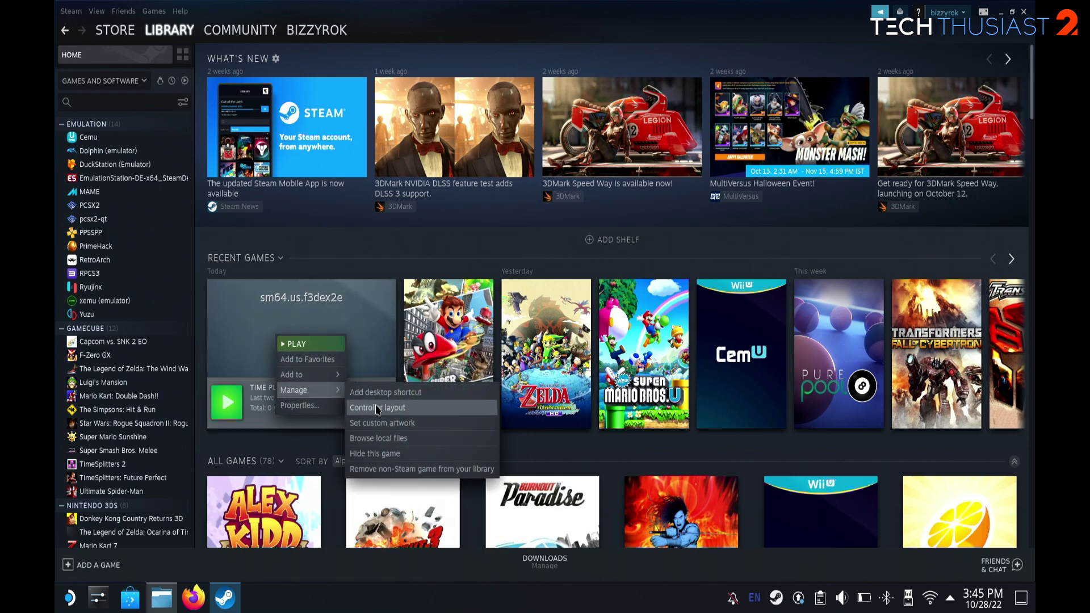
click(390, 425)
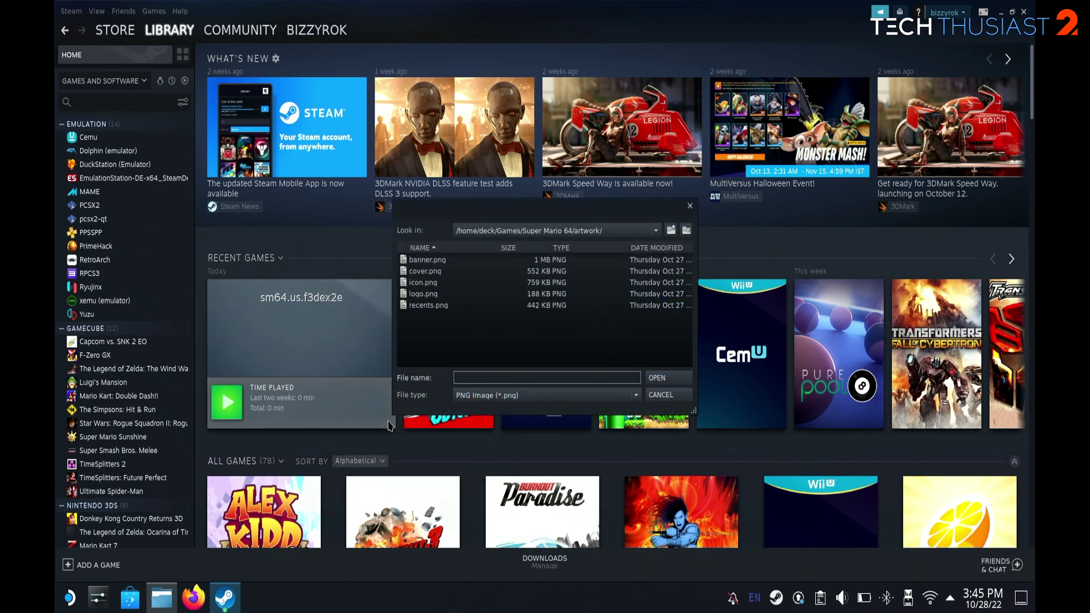
click(422, 306)
click(652, 378)
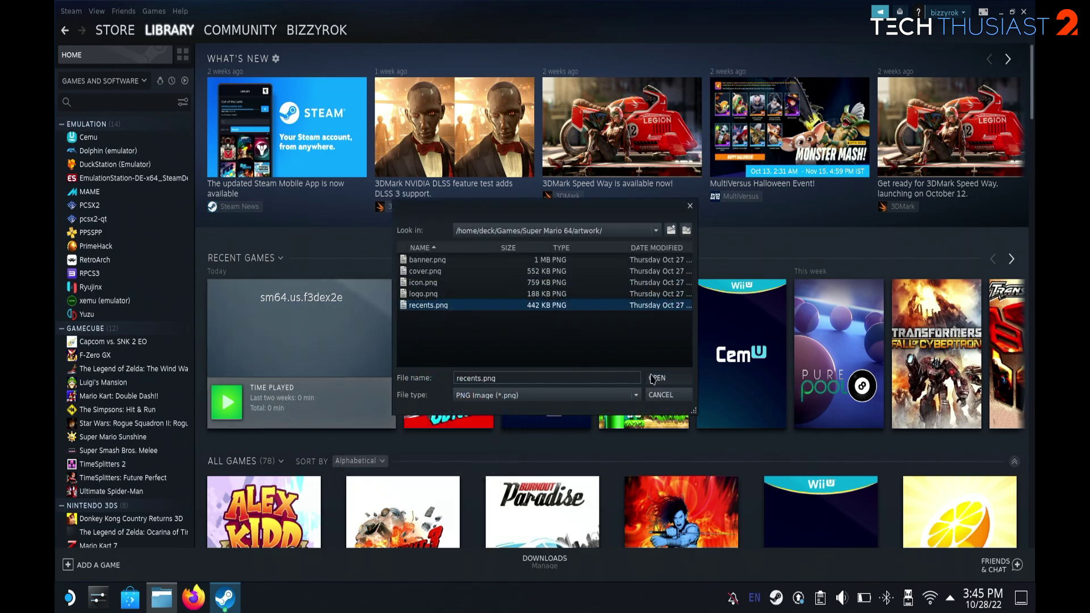
mouse_move(293, 319)
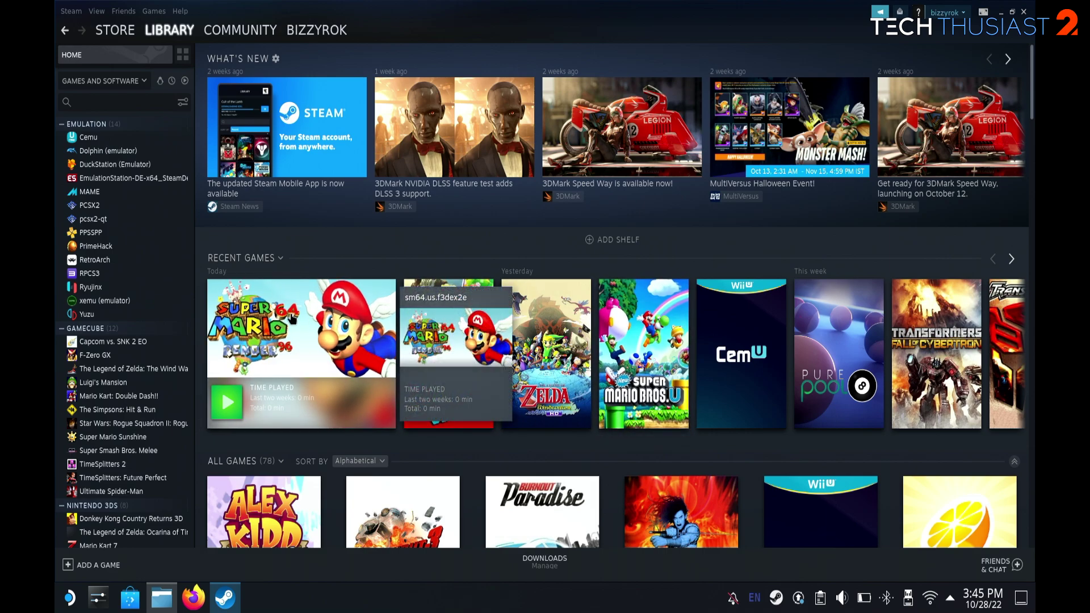
right_click(293, 319)
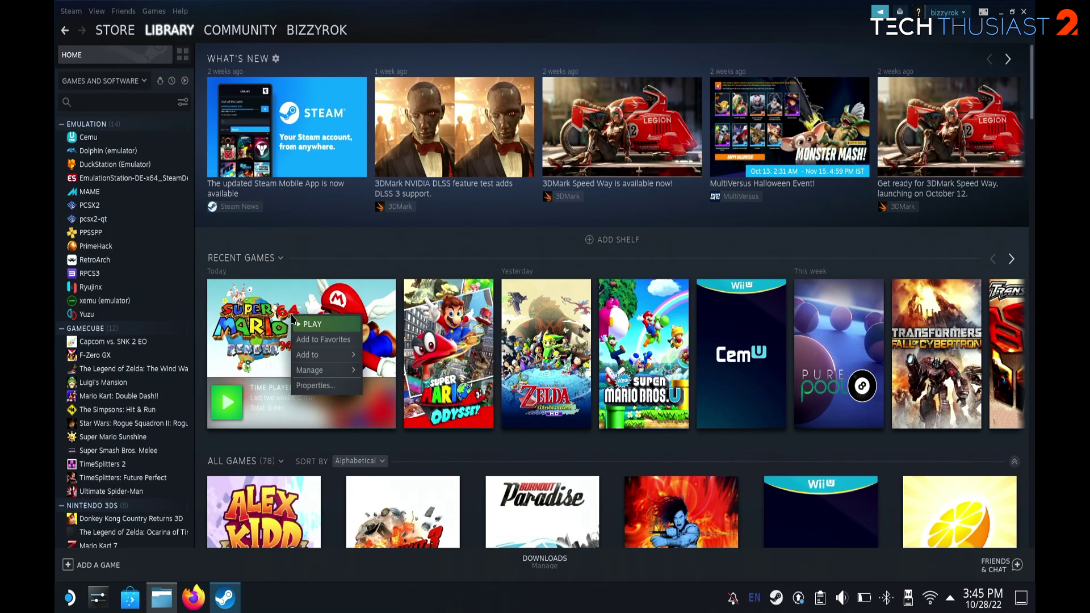
Give the game's shortcut the icon.png Mario icon from the artwork folder
click(316, 385)
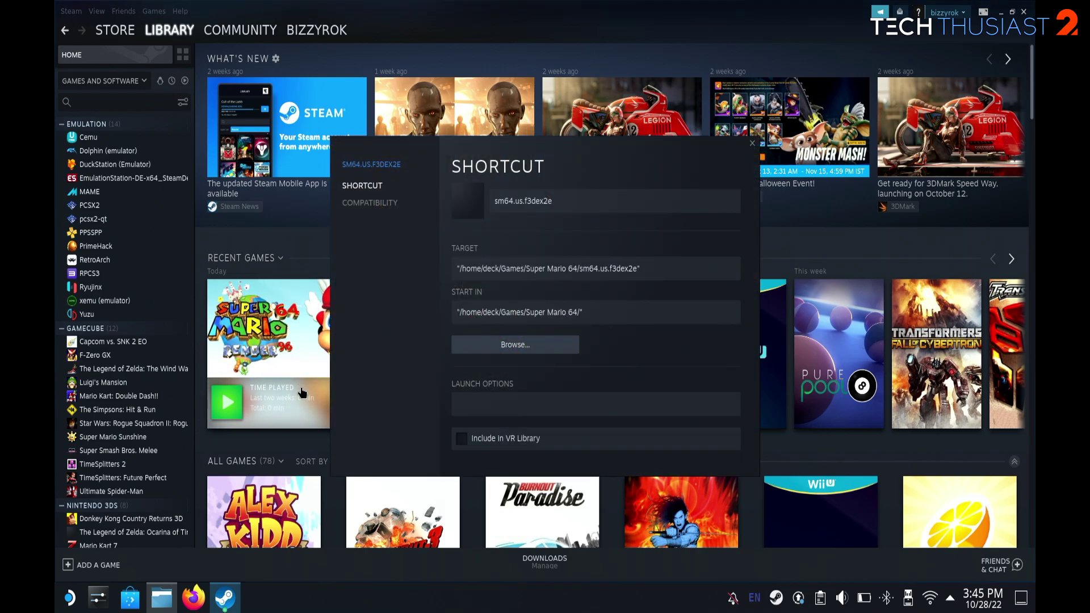
click(464, 207)
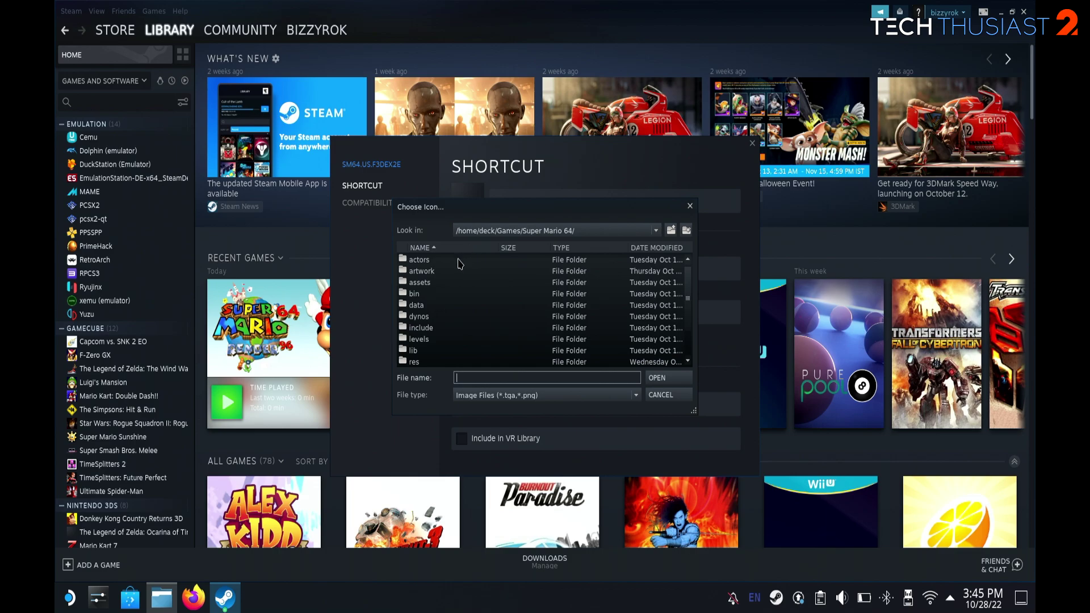
double_click(424, 273)
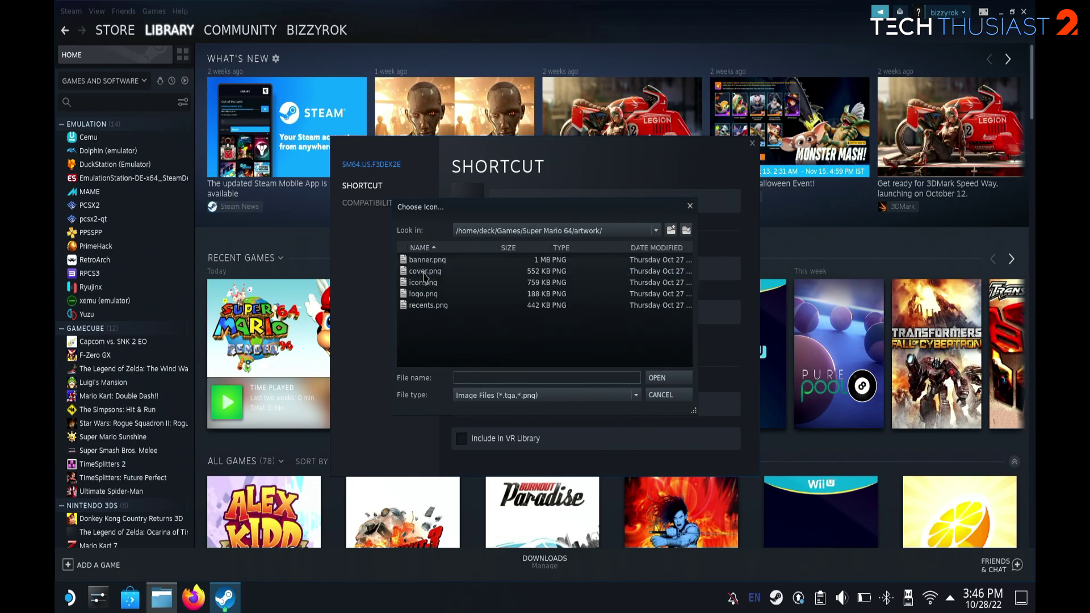
double_click(423, 283)
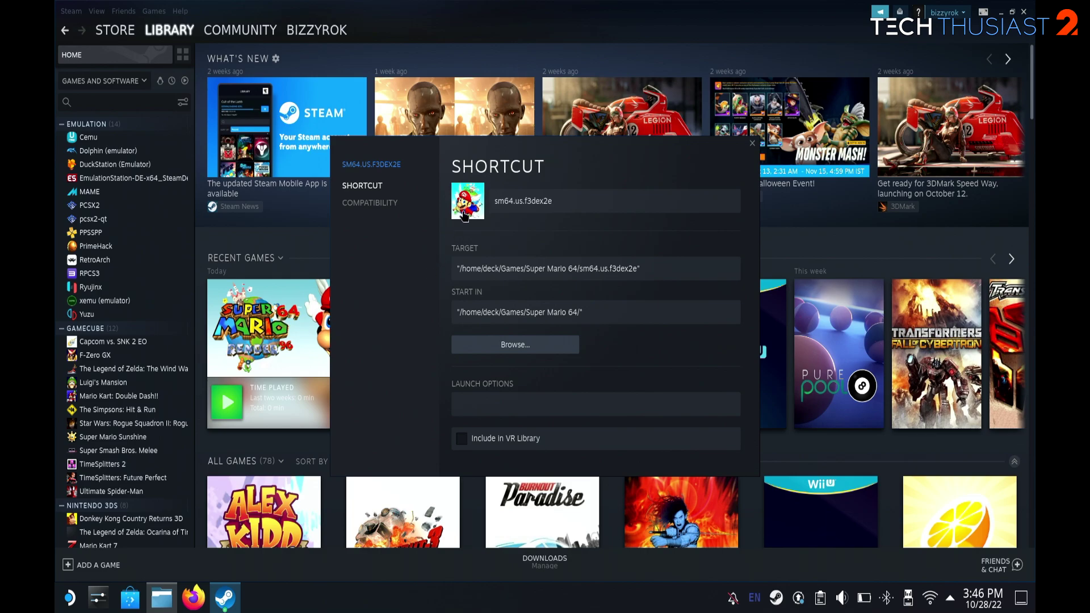
Rename the shortcut to 'Super Mario 64' and close its properties
click(544, 199)
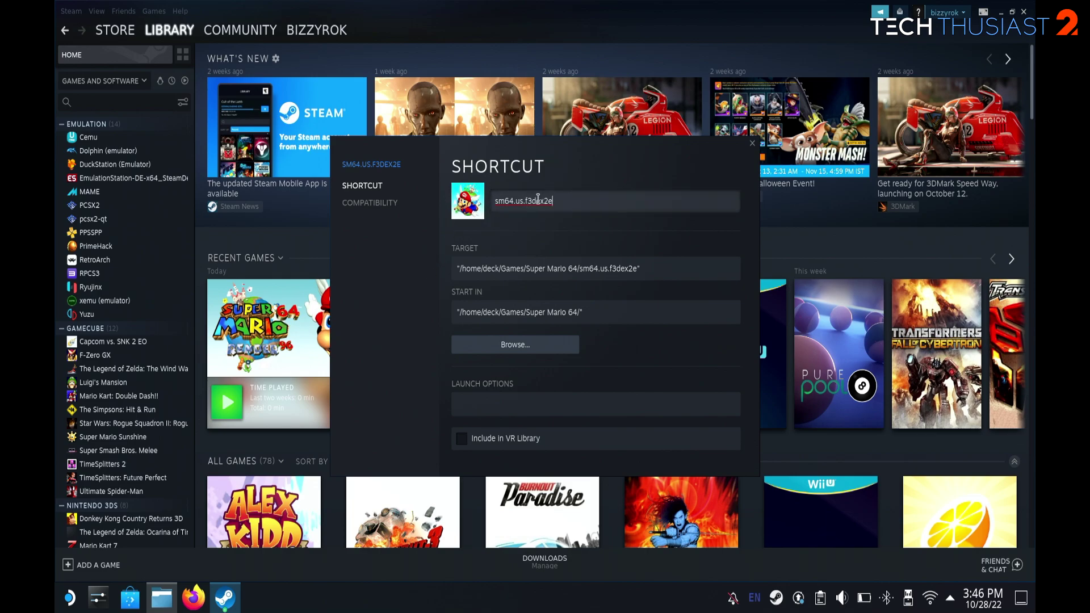
drag(543, 199, 481, 204)
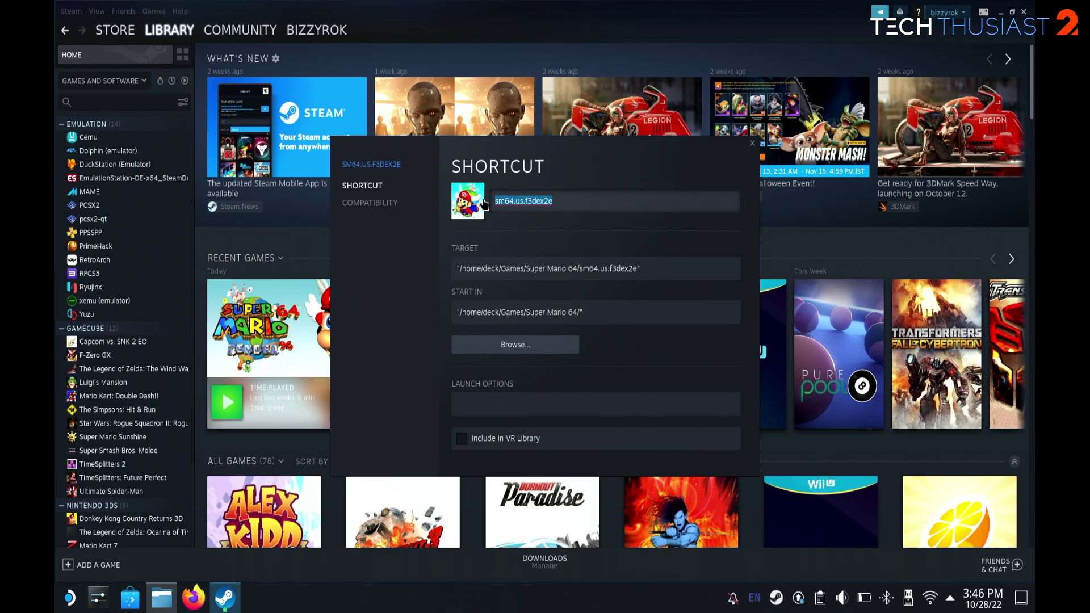
text(Super Mario 64)
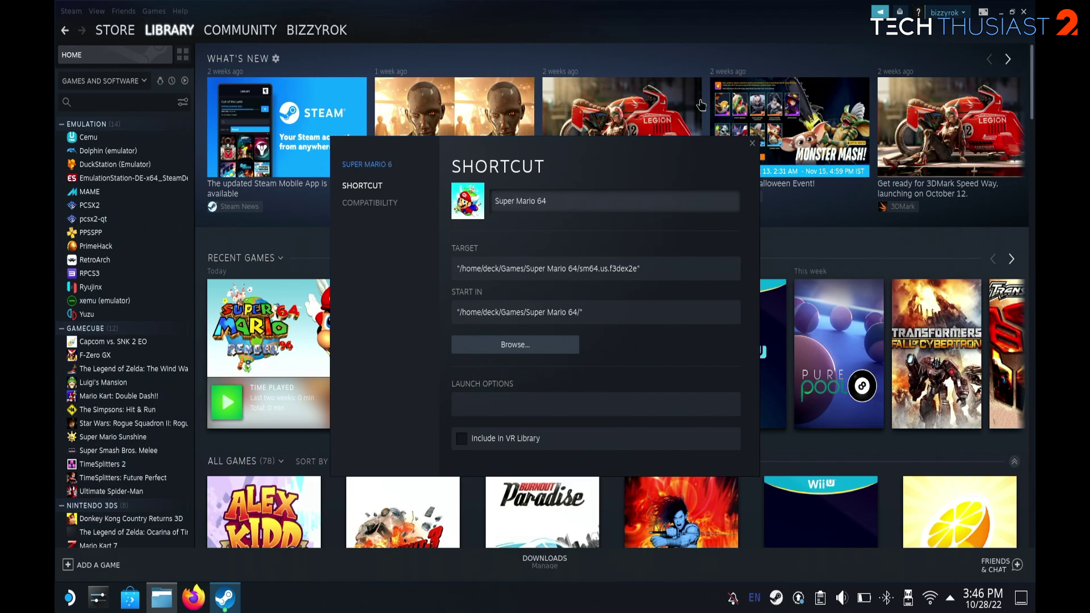
click(753, 144)
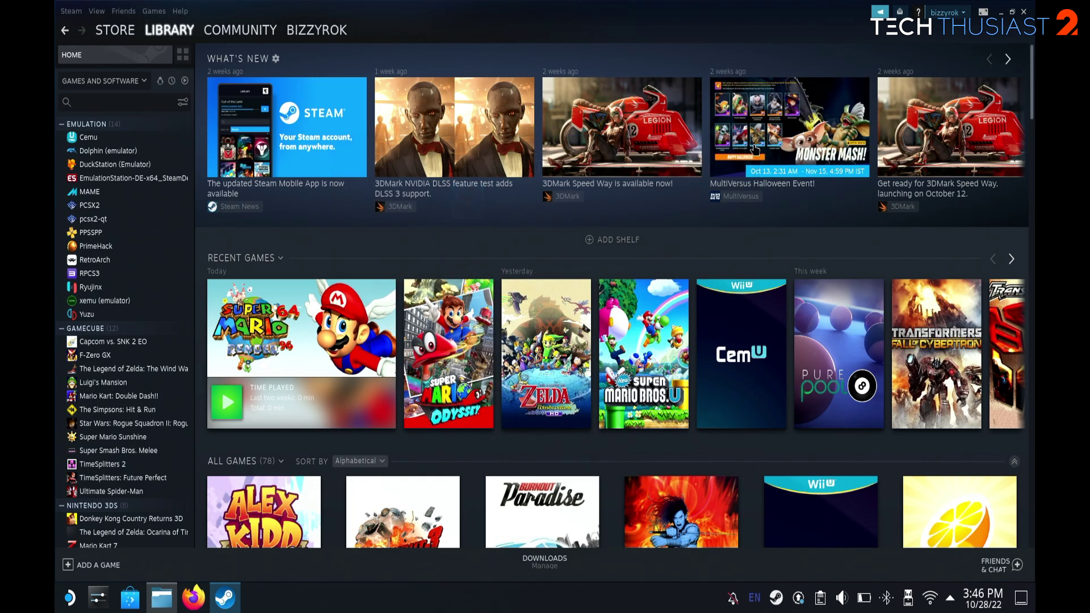
Add Super Mario 64 to Favorites and show the library's Collections view
right_click(327, 312)
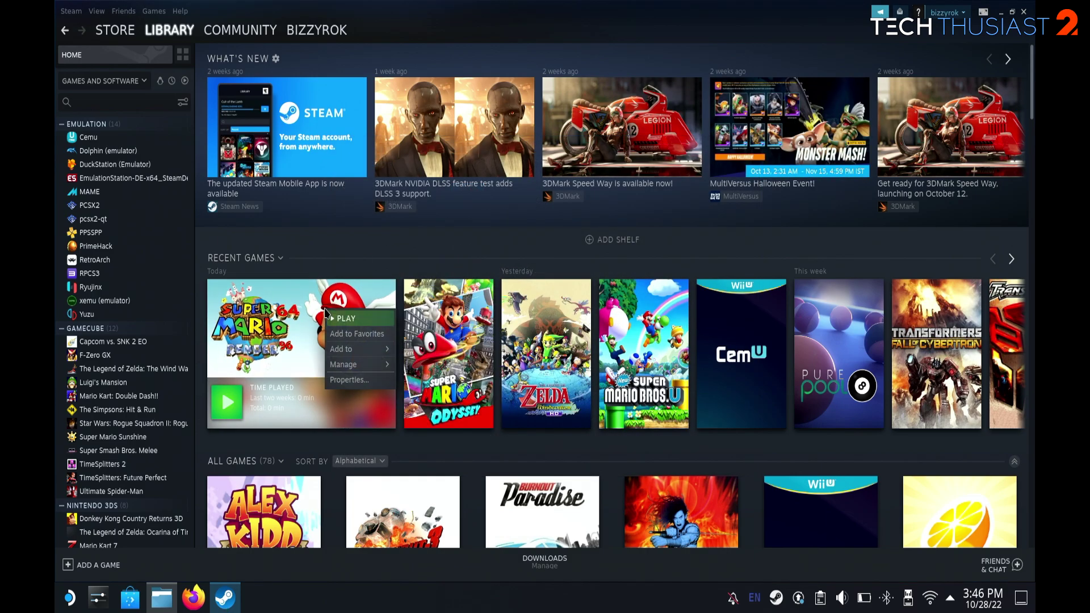
click(341, 334)
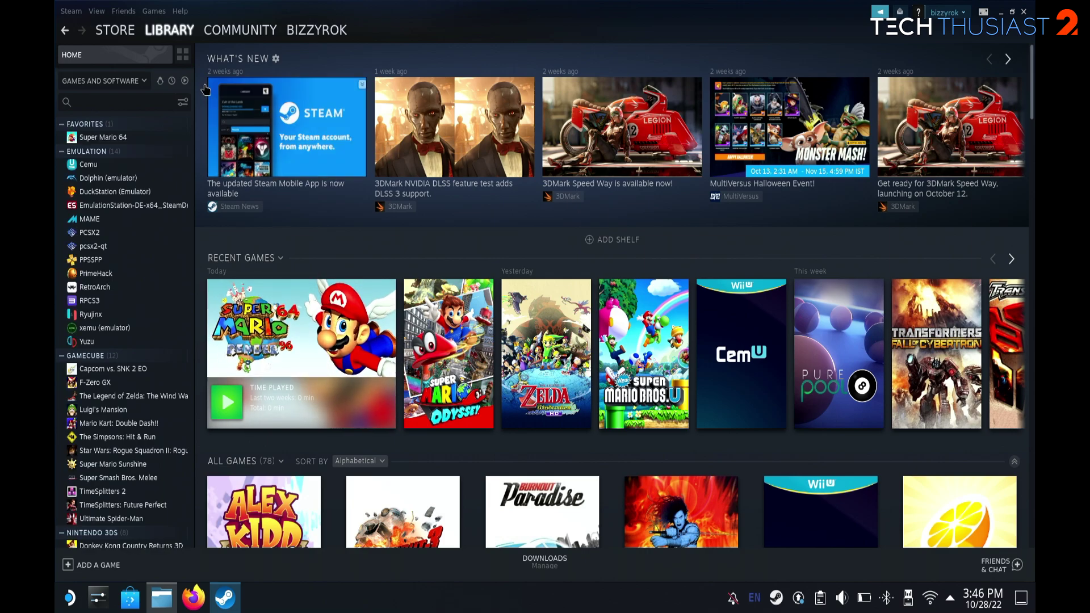
mouse_move(177, 34)
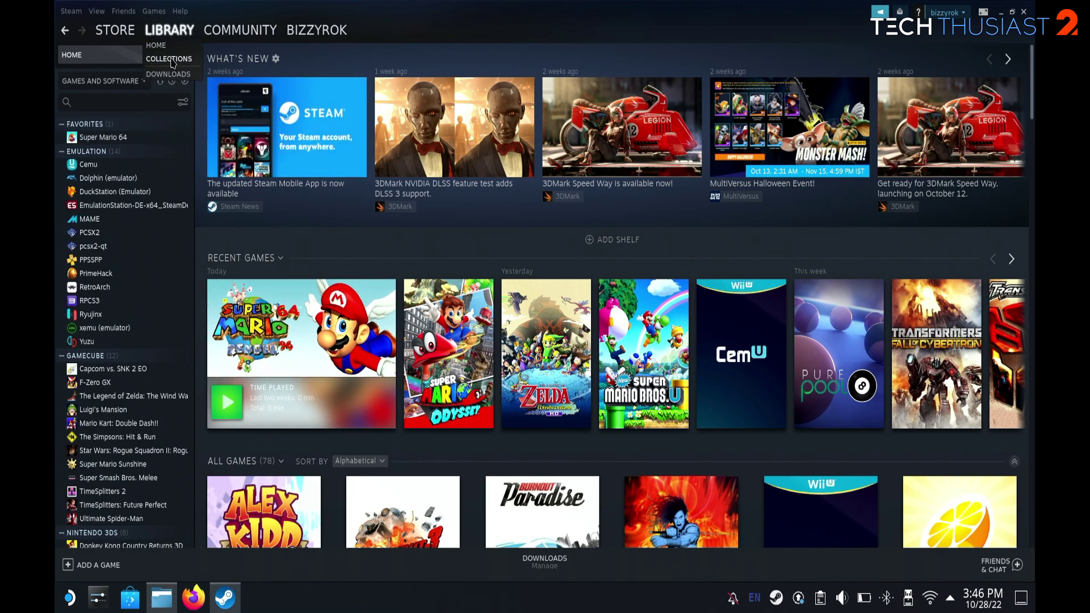
click(170, 59)
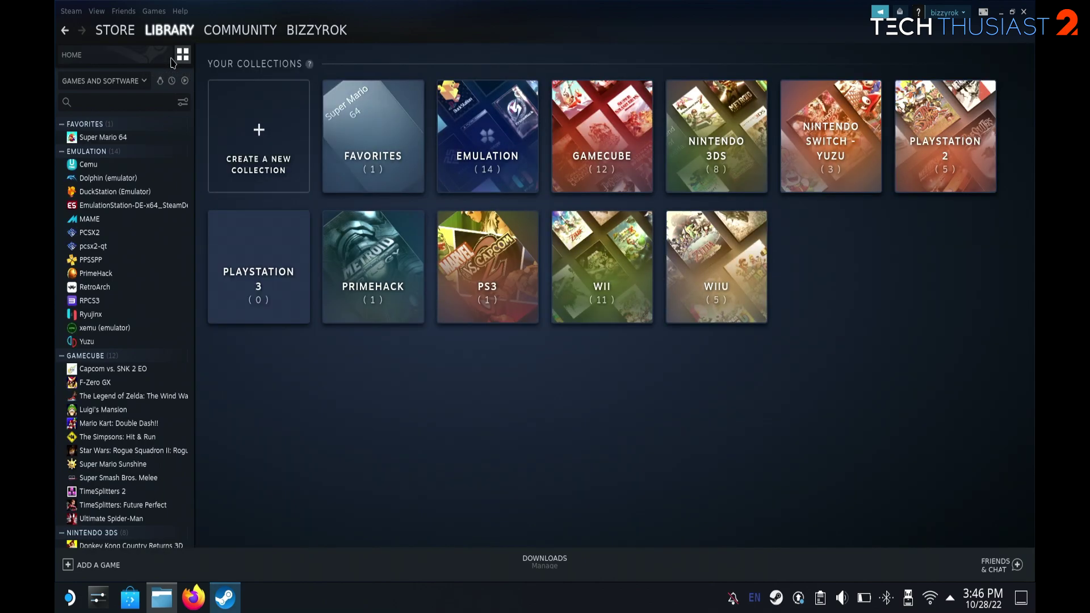
In Favorites, set cover.png as Super Mario 64's custom artwork
click(390, 128)
mouse_move(288, 207)
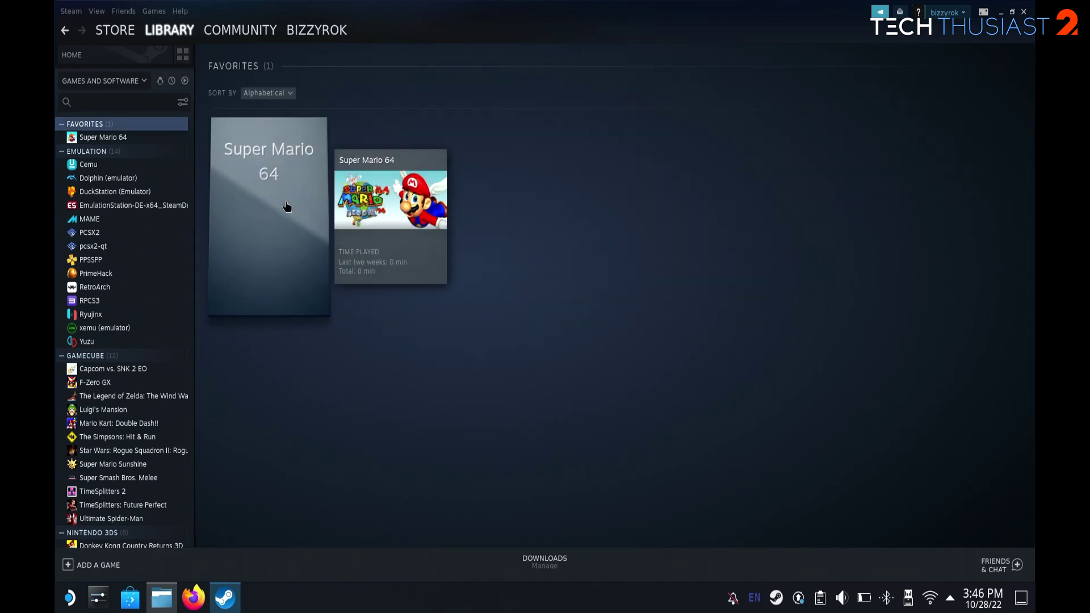
right_click(286, 206)
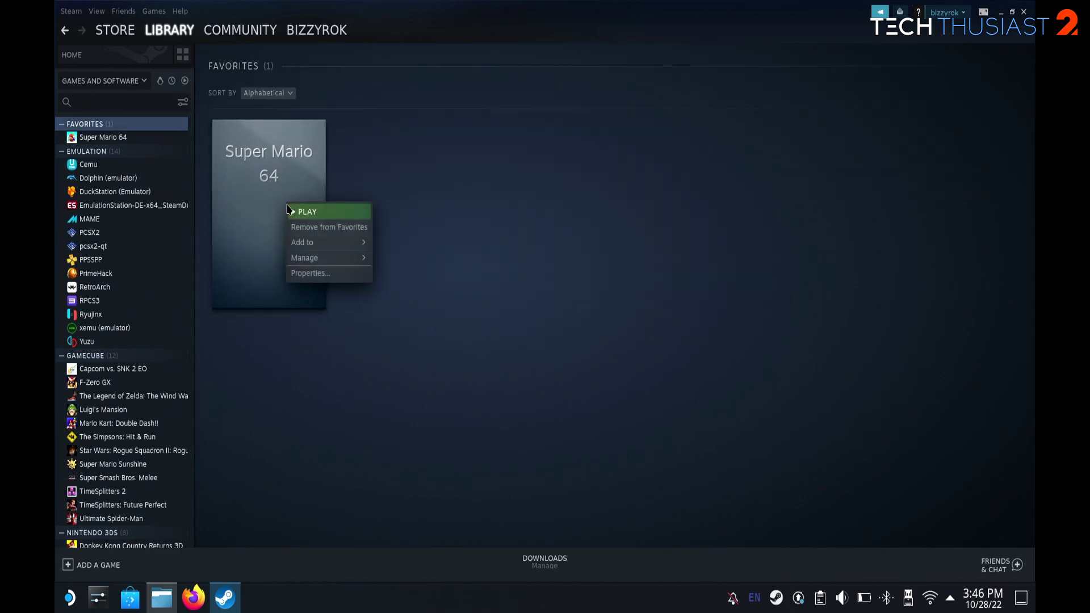
mouse_move(318, 258)
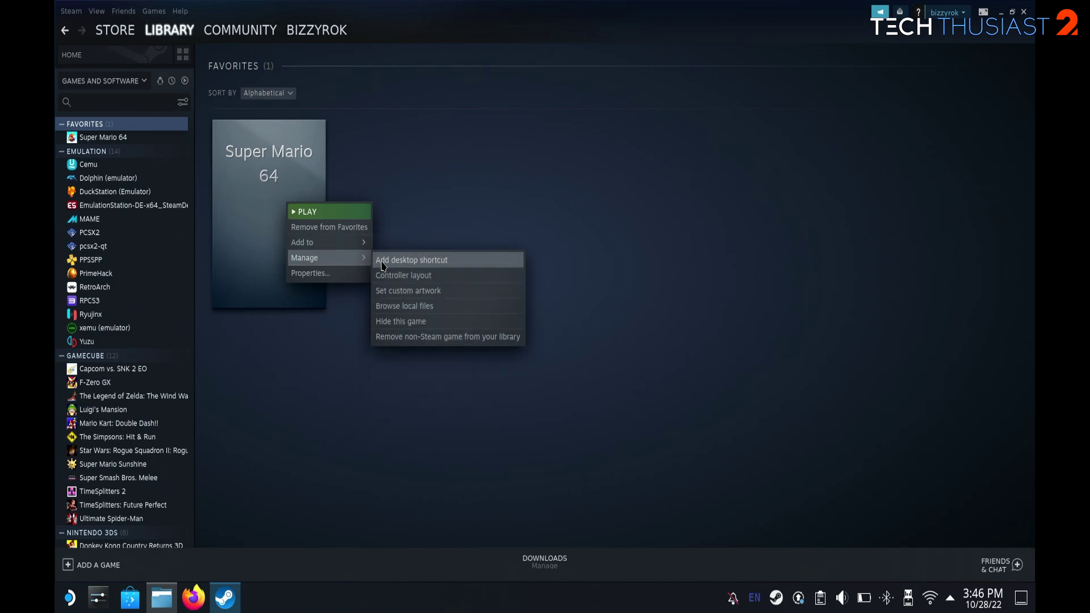
click(412, 292)
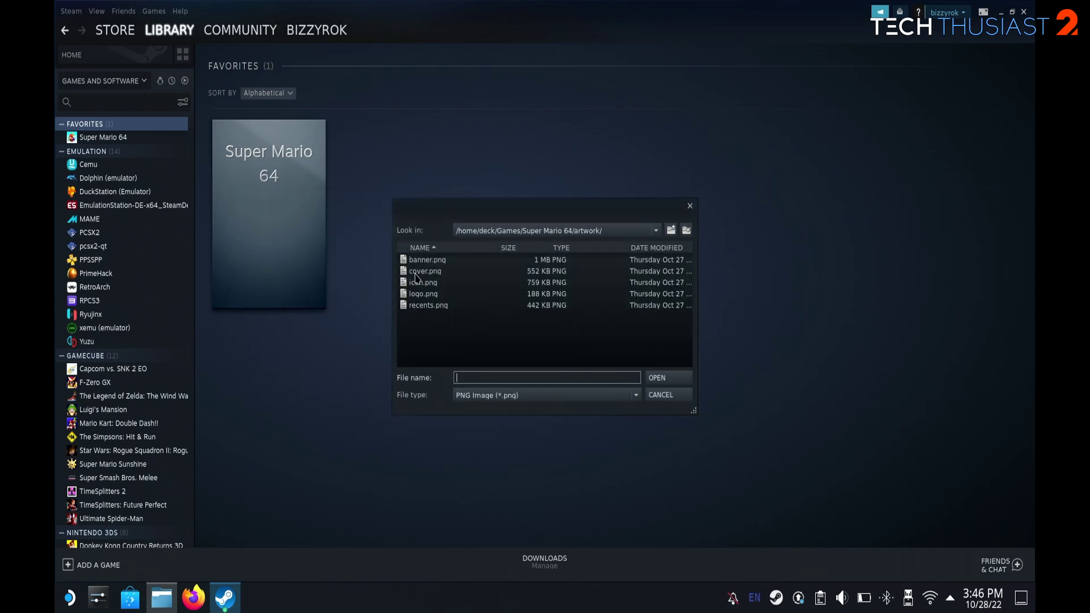
double_click(416, 272)
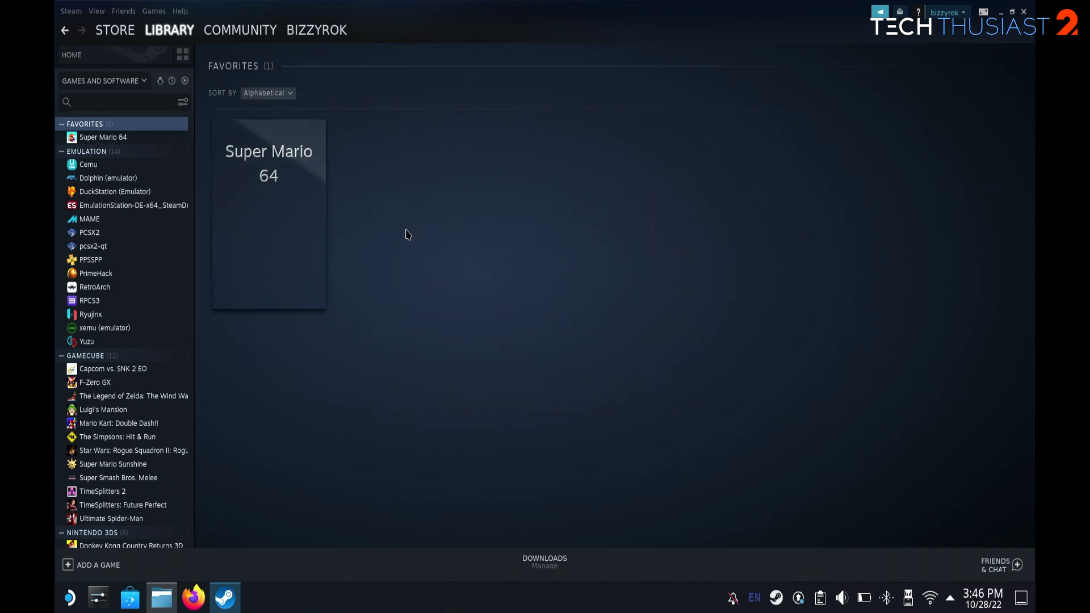
Recheck the Favorites collection for the new cover, then close Steam
mouse_move(214, 43)
click(173, 60)
click(397, 128)
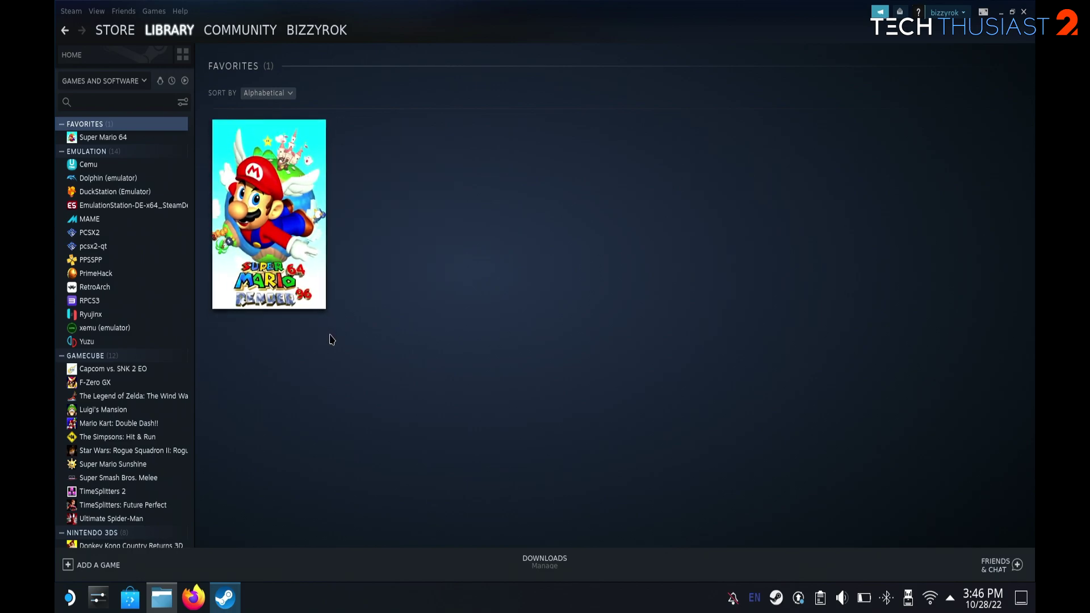
click(1024, 12)
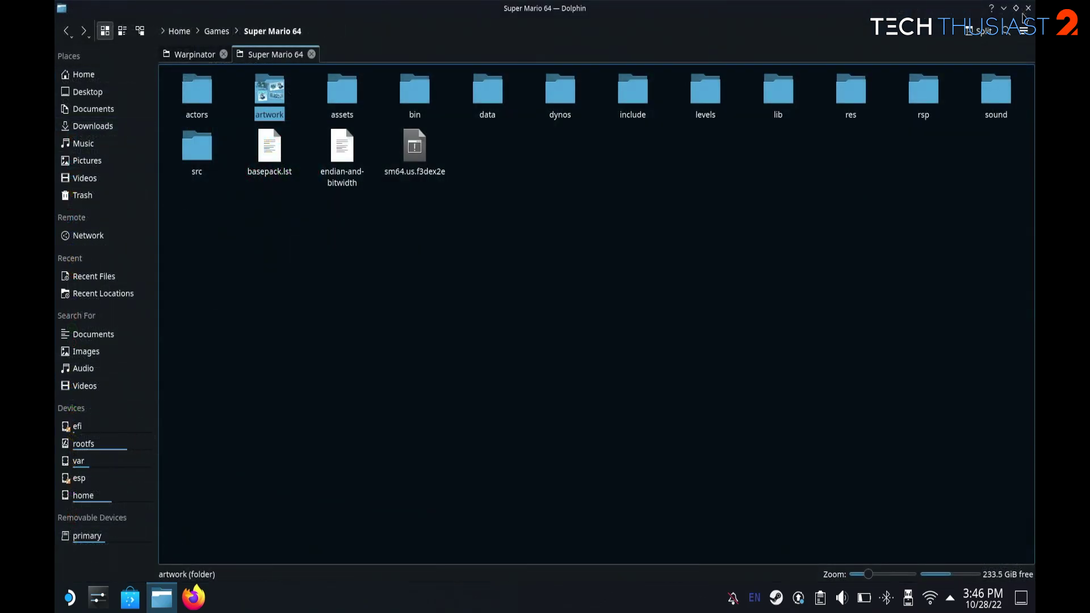
Close the Dolphin file manager window
click(1028, 8)
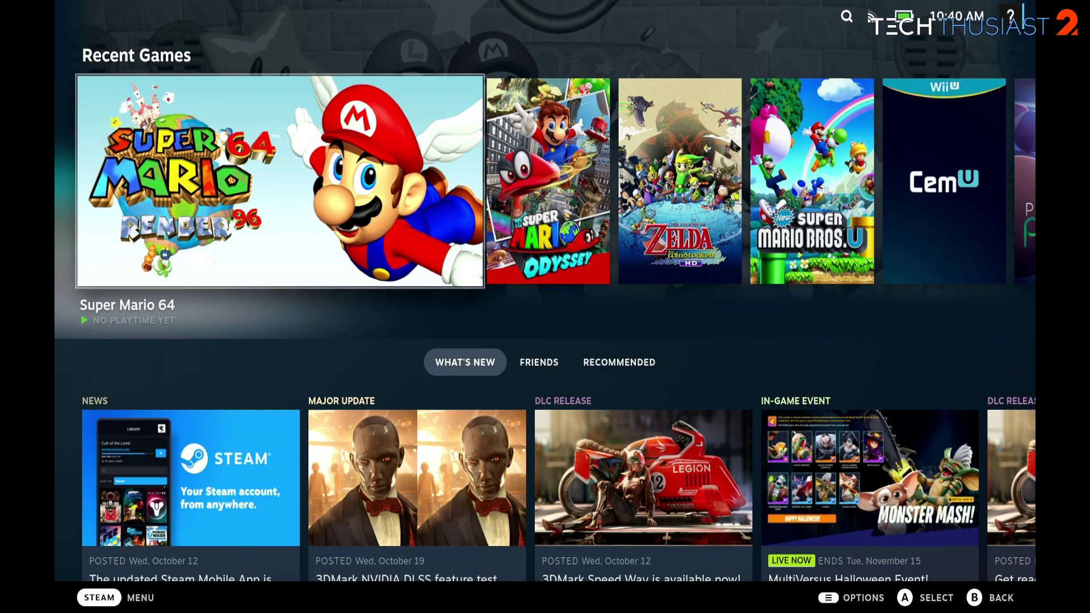
Open Super Mario 64 from Recent Games and start playing it
key(Return)
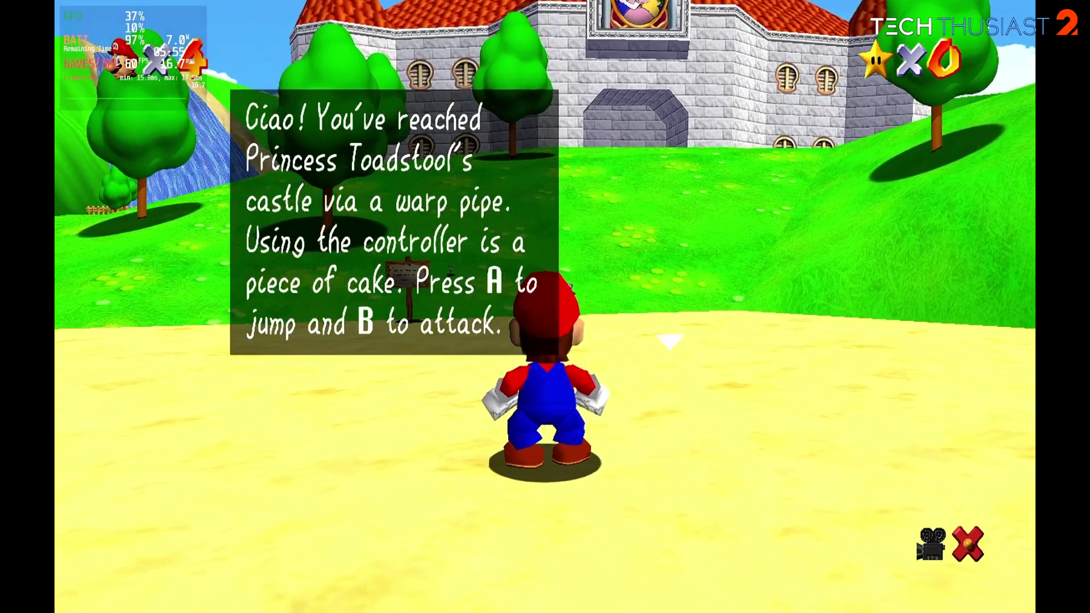
Dismiss the castle intro message, turn Mario and the camera around, then pause
key(x)
key(x)
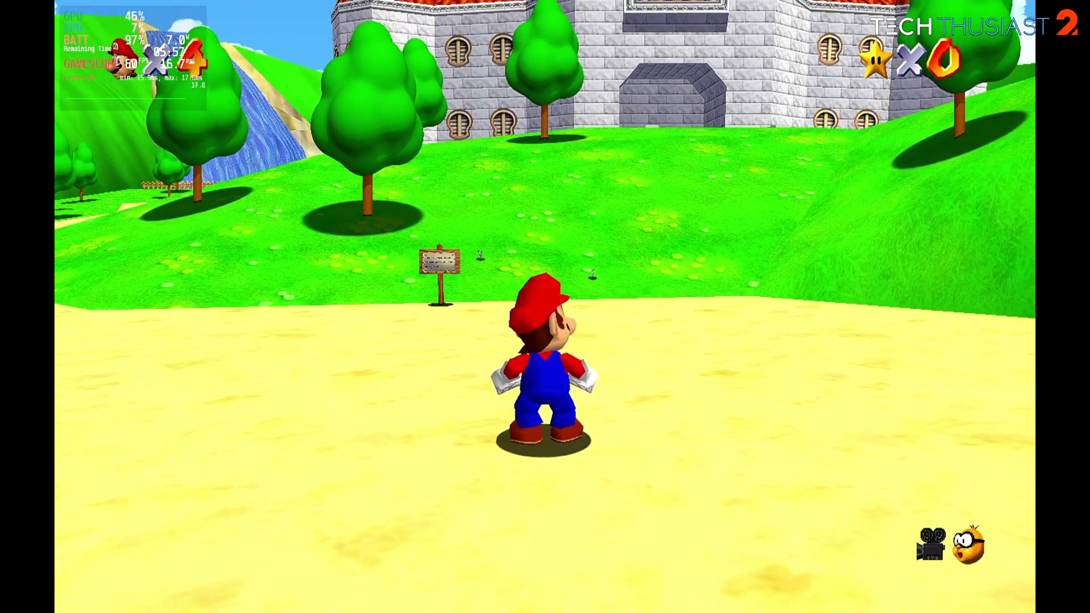
key(s)
key(d)
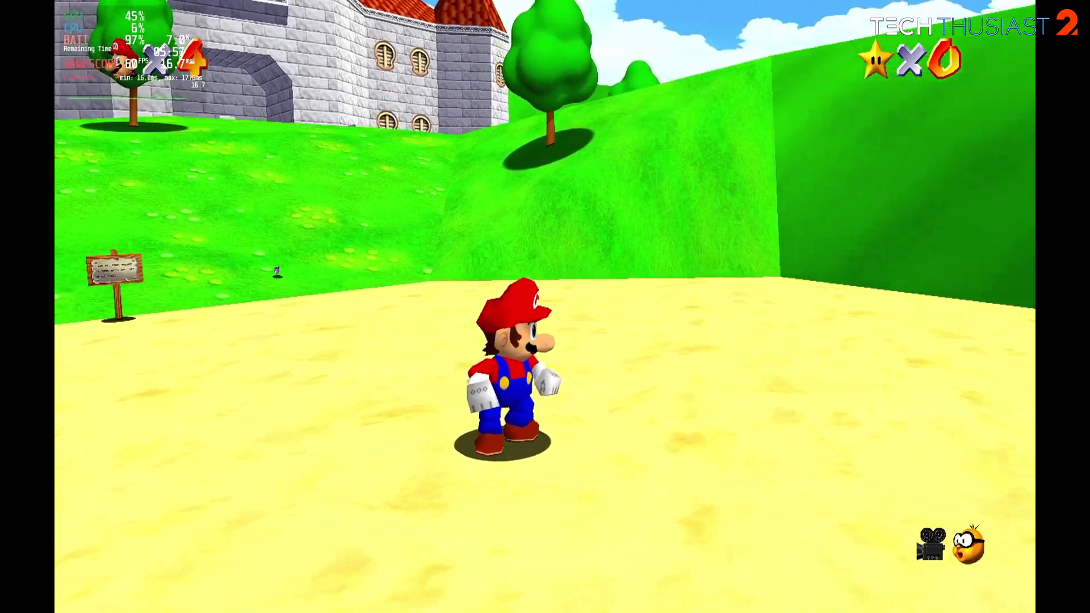
key(a)
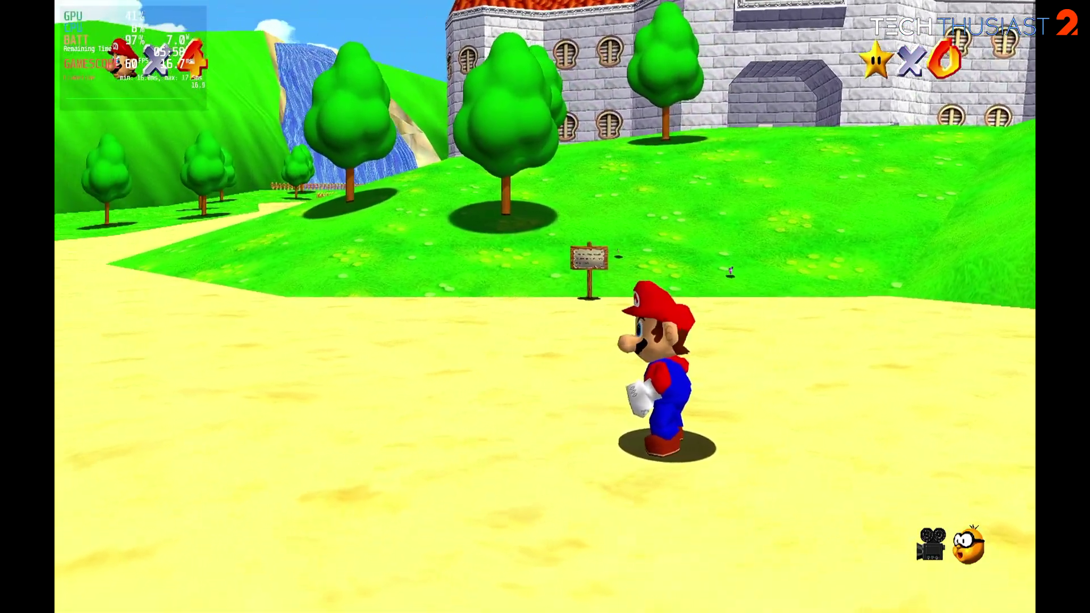
key(s)
key(Return)
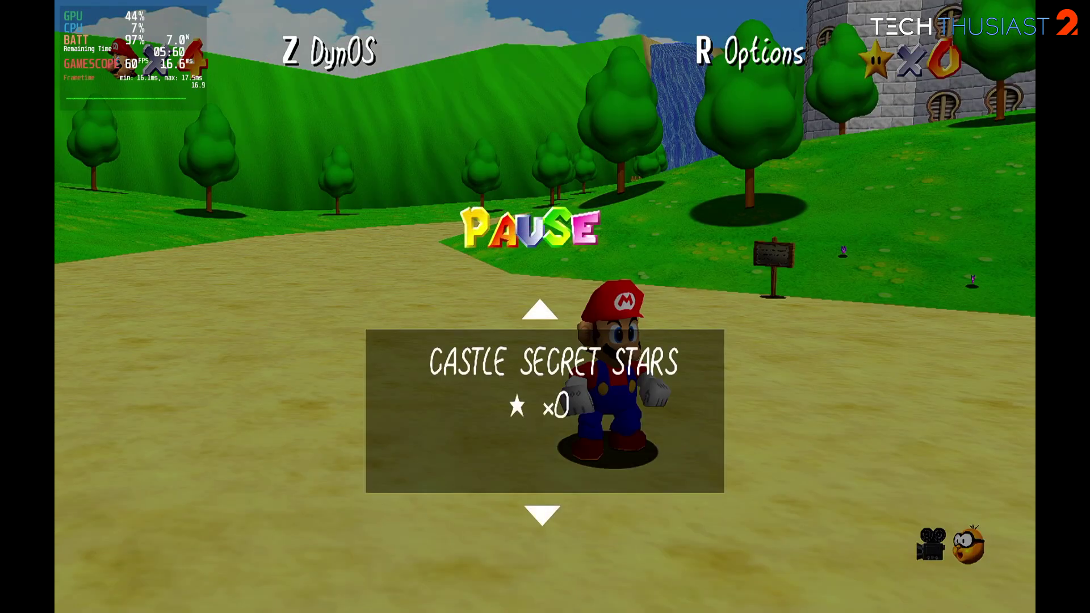
In DynOS Model Packs, try the Chaos Releasio pack, then disable it again
key(z)
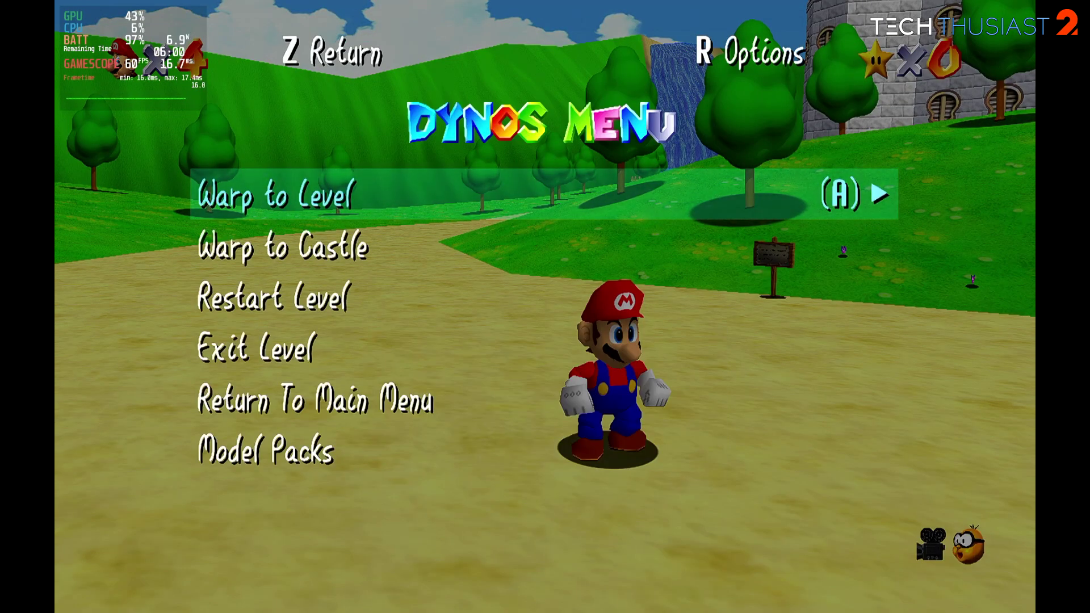
key(w)
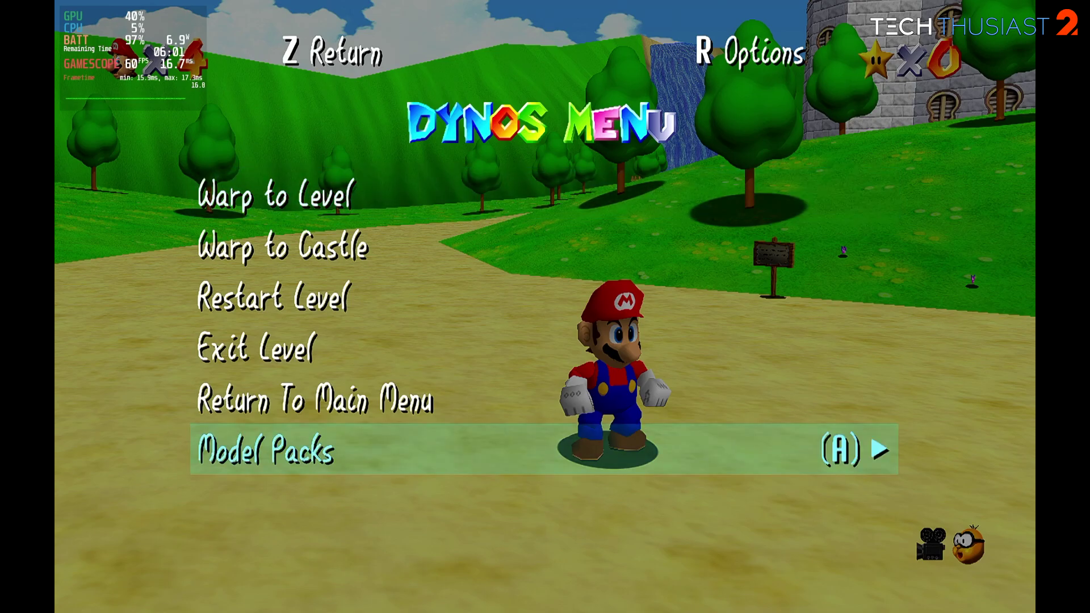
key(l)
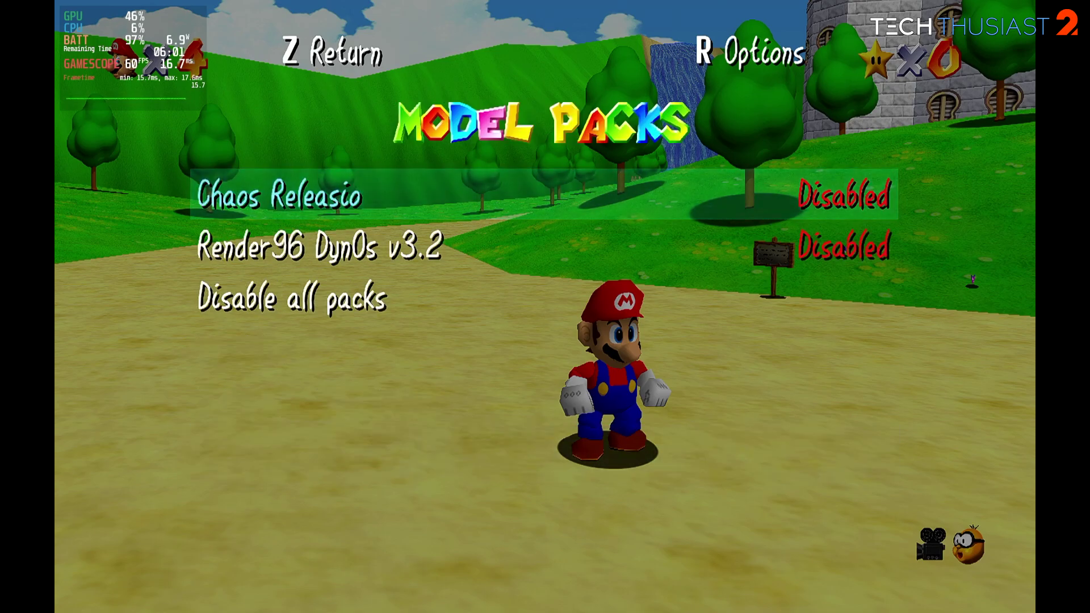
key(l)
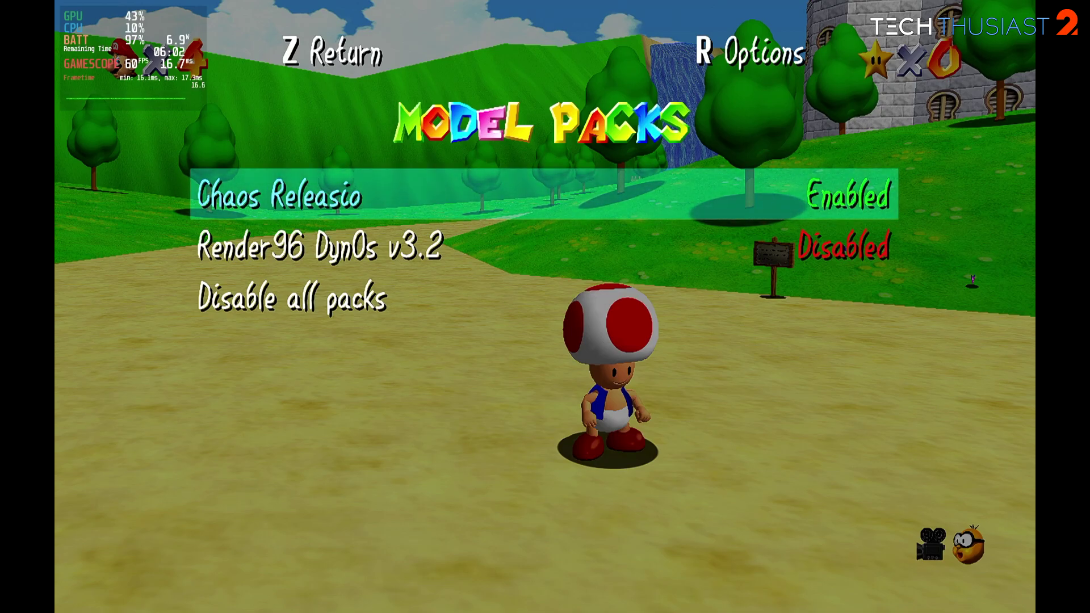
key(l)
Enable the Render96 DynOs v3.2 model pack and resume play
key(s)
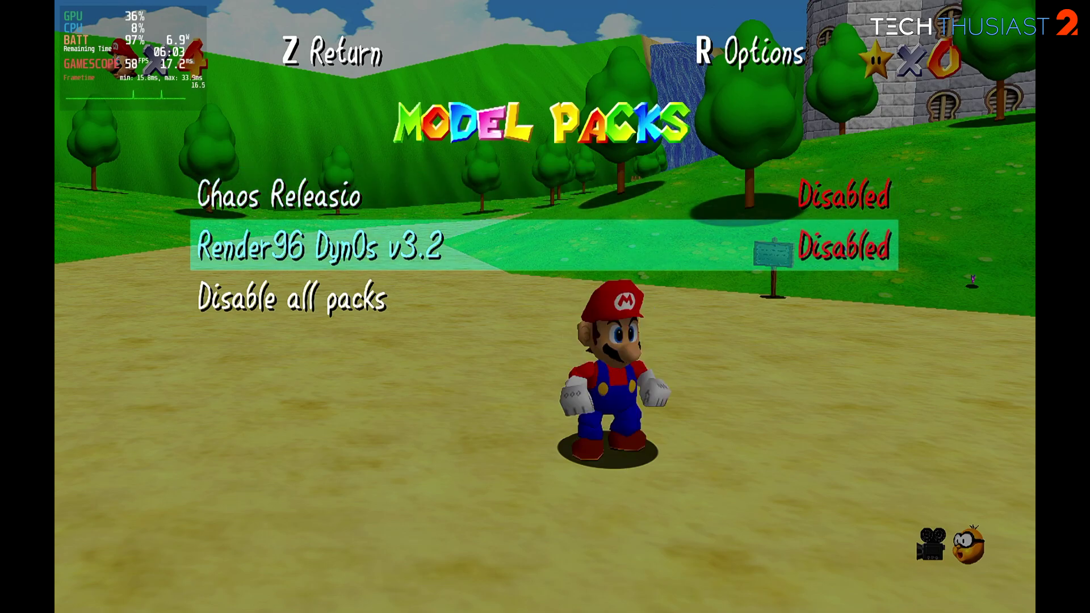
key(l)
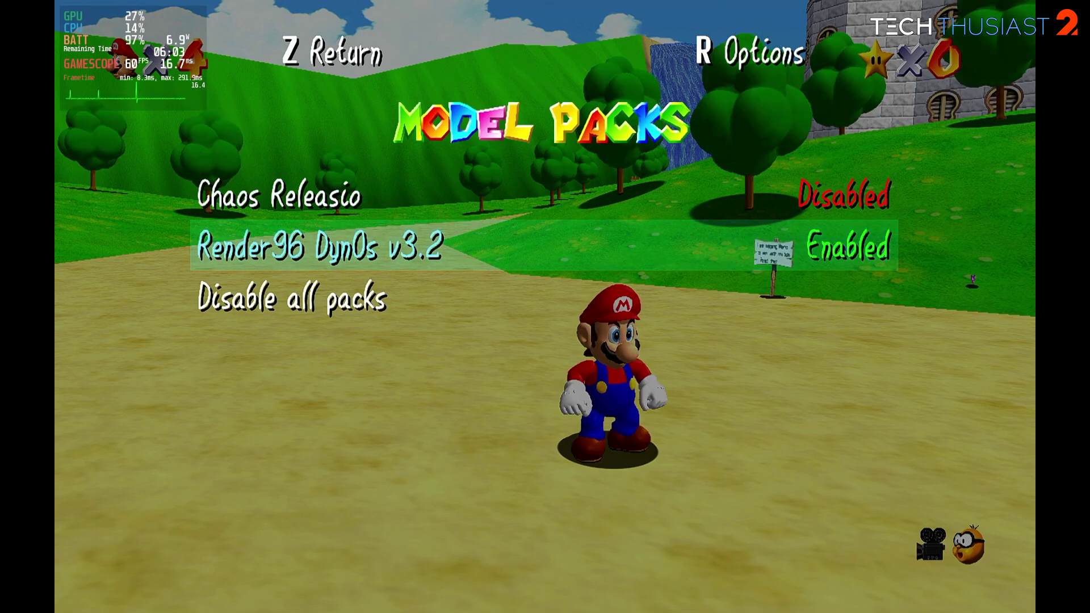
key(l)
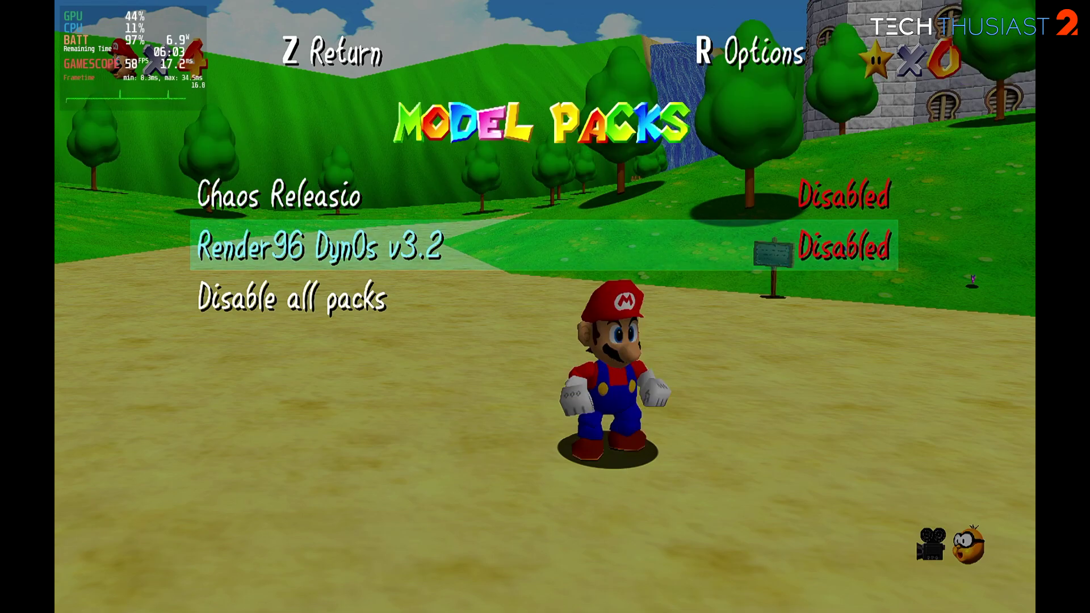
key(l)
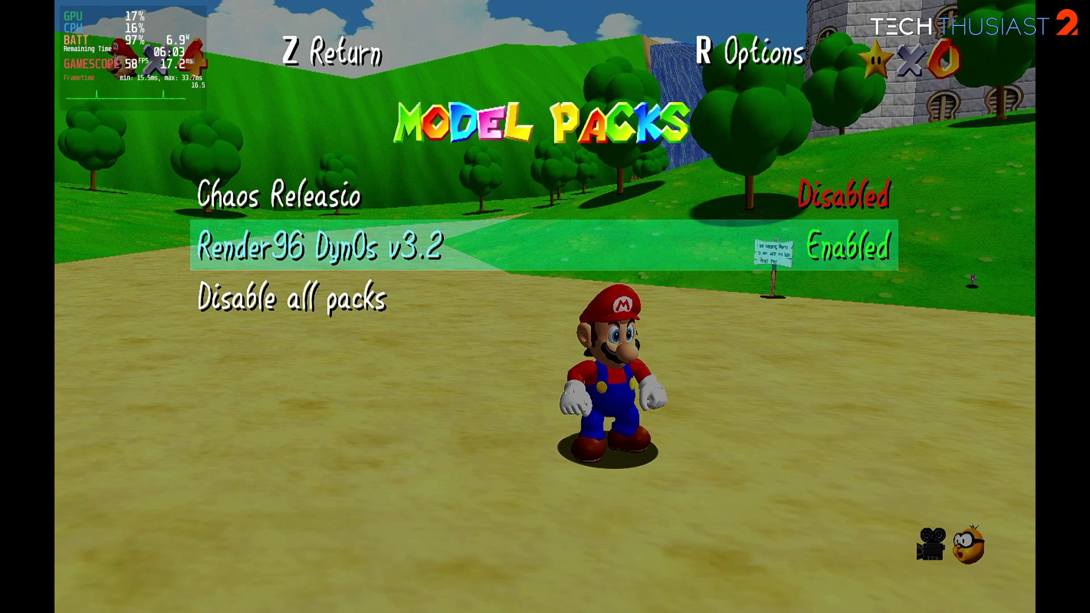
key(k)
key(space)
Run and jump Mario to the castle door, then pause into the DynOS menu
key(w)
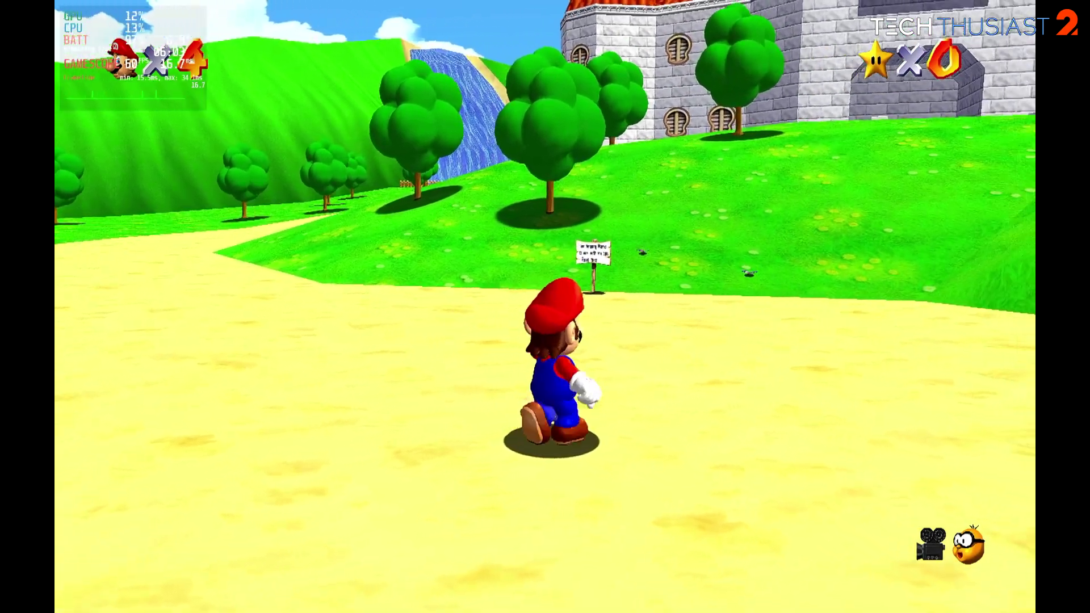
key(s)
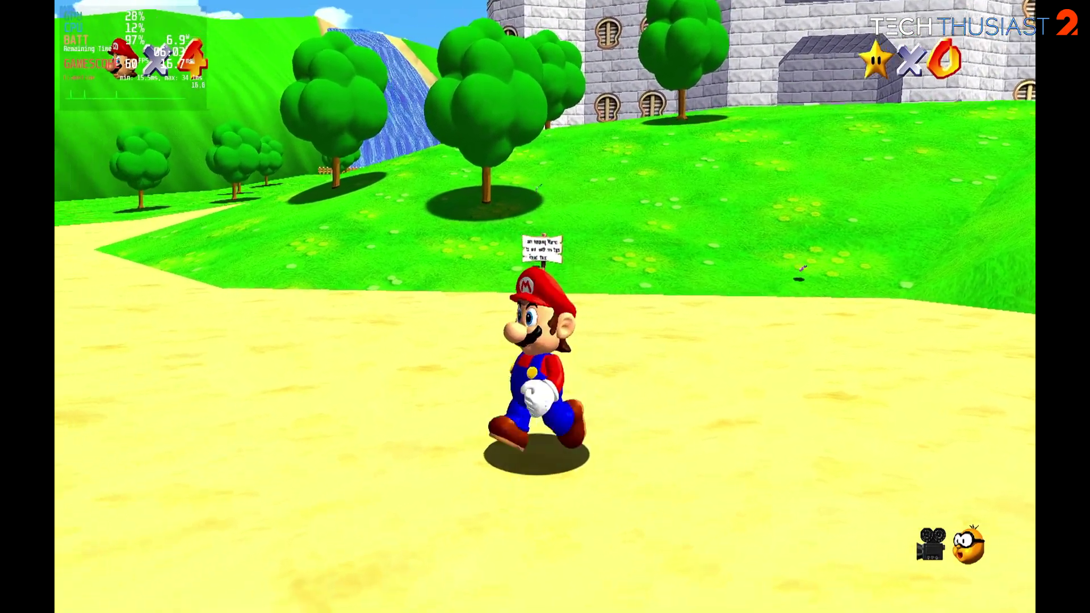
key(w)
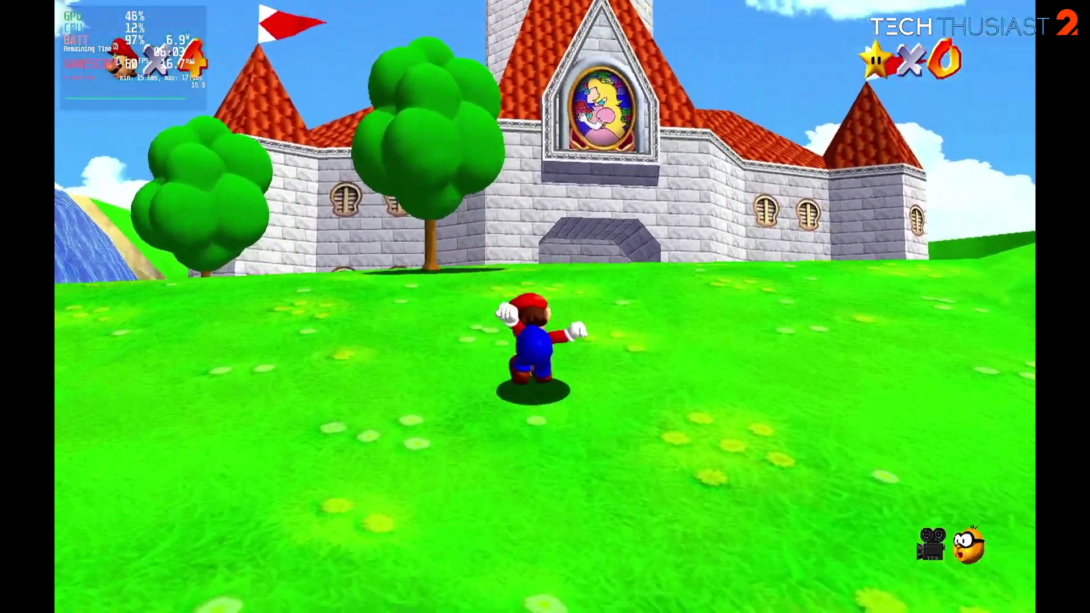
key(l)
key(l)
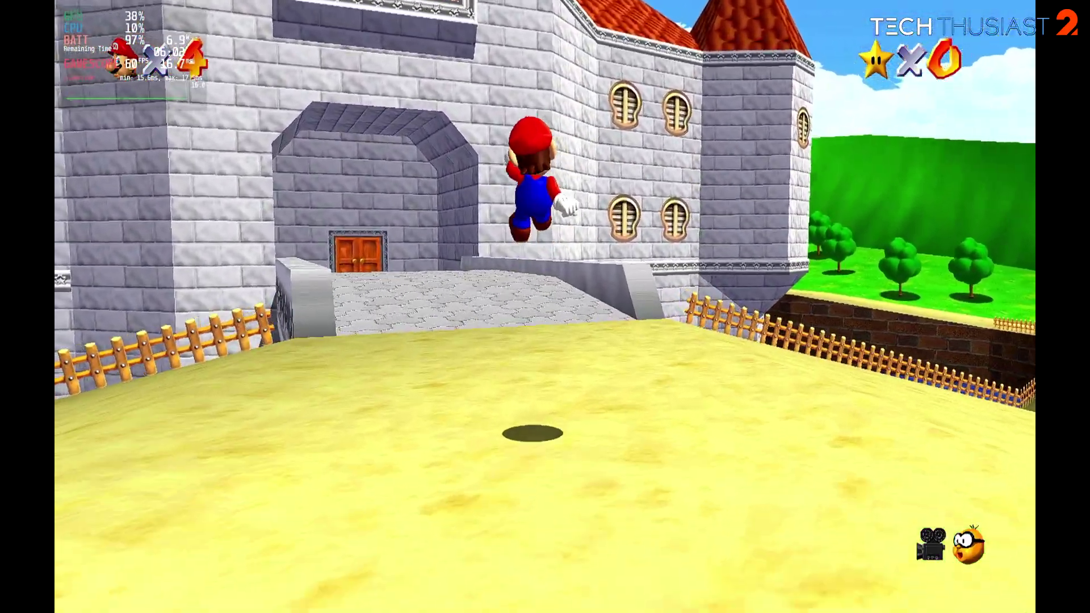
key(l)
key(l)
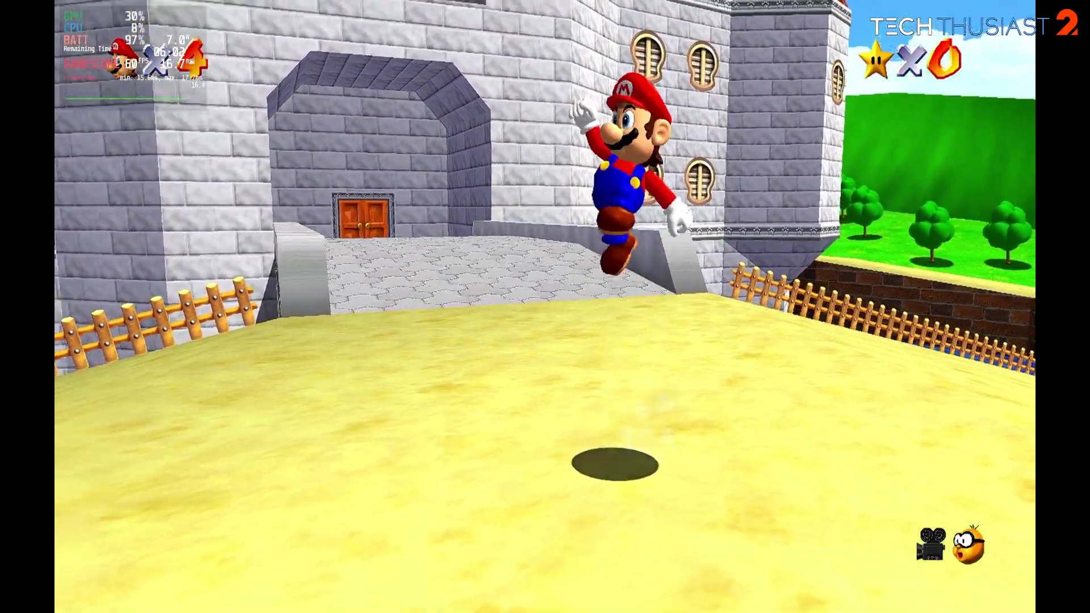
key(l)
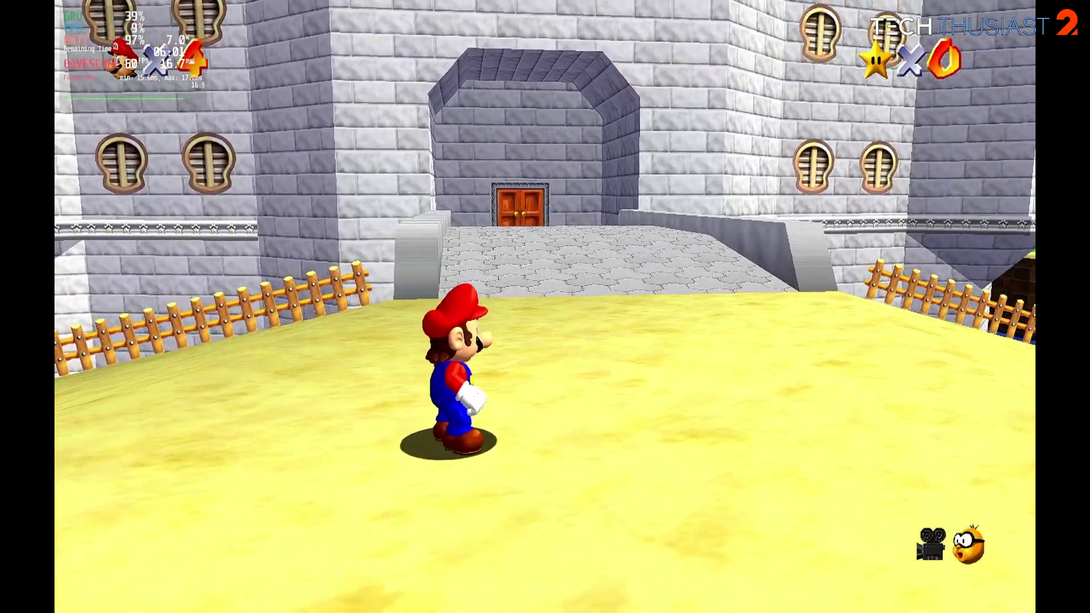
key(space)
key(k)
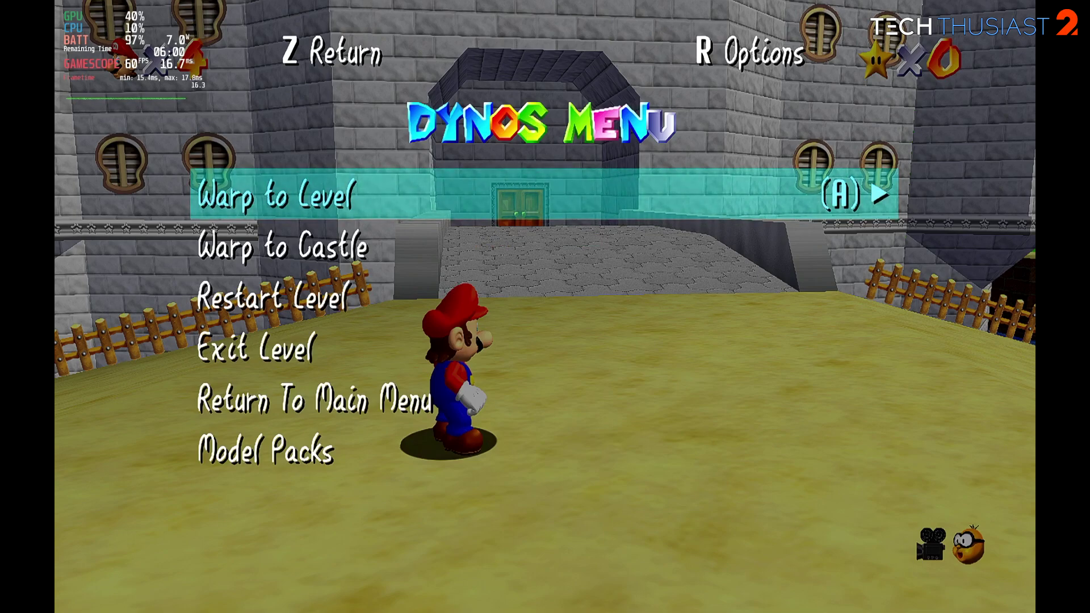
Warp to Bob-Omb Battlefield, Main Area, star 3 'Shoot To The Island In The Sky'
key(l)
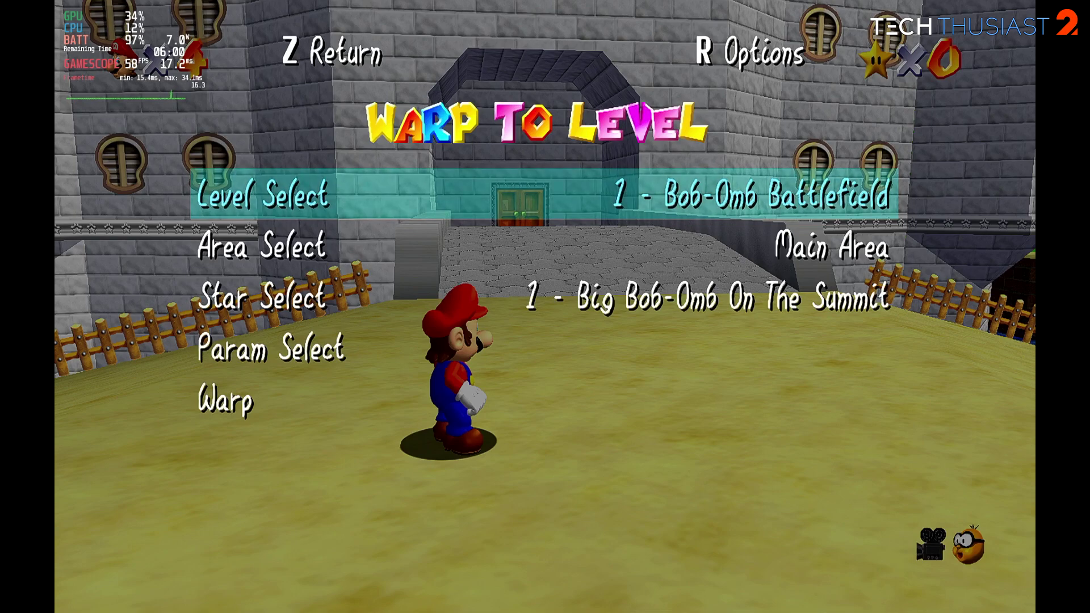
key(Down)
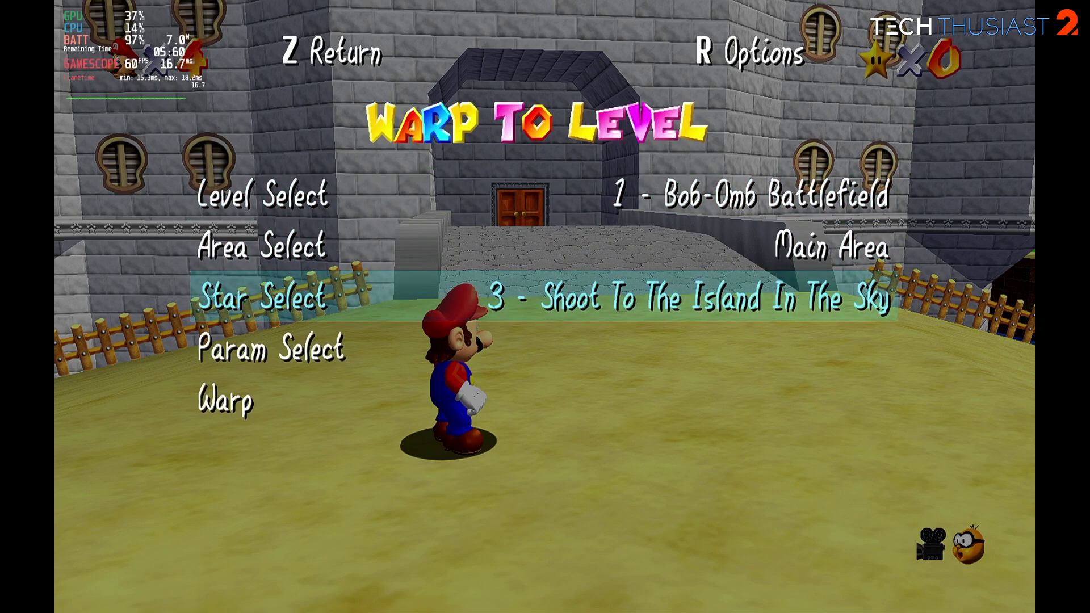
key(Down)
key(Down)
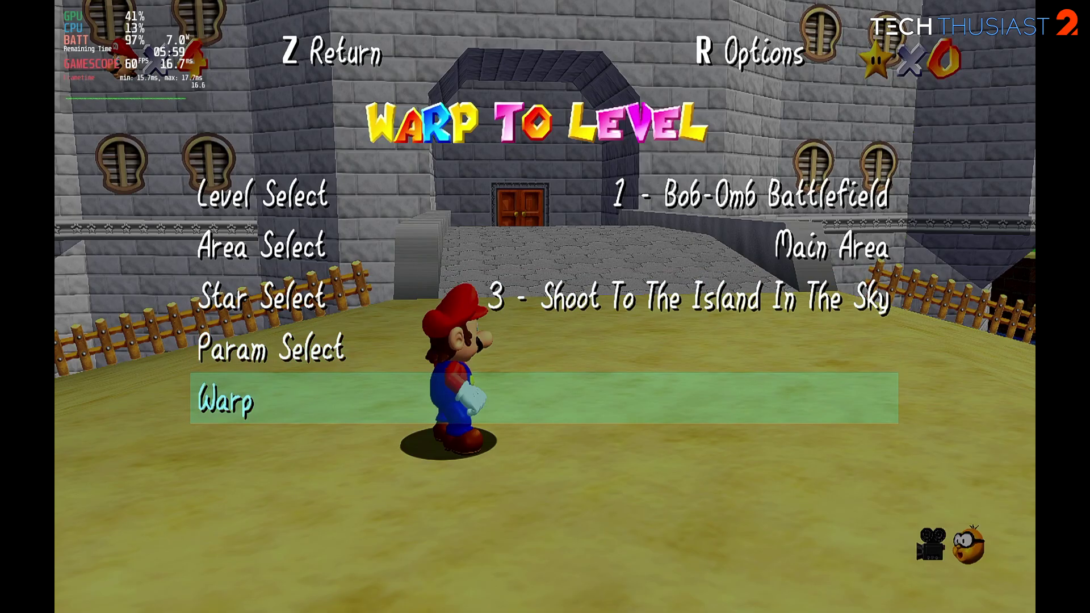
key(l)
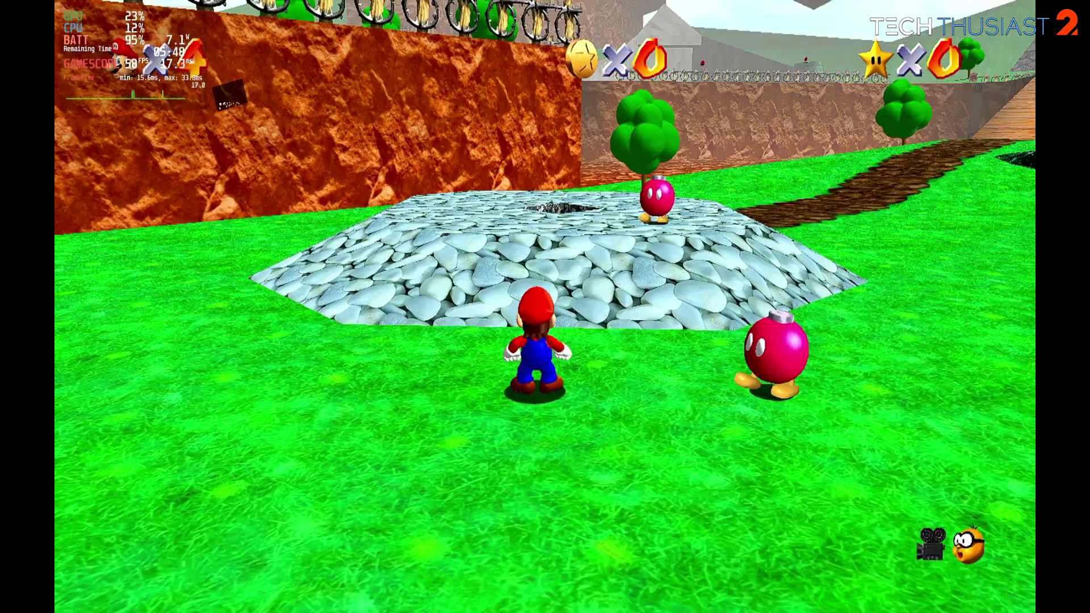